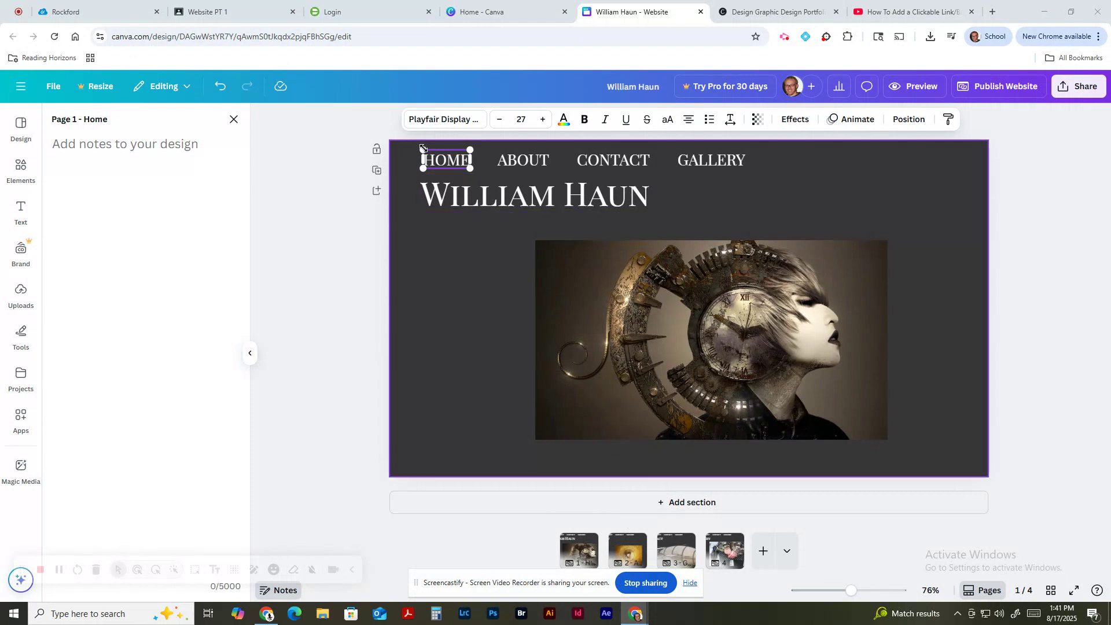
Step: Compare the HOME text on the Home and About pages, then open HOME's Link box
left_click(455, 256)
left_click(455, 167)
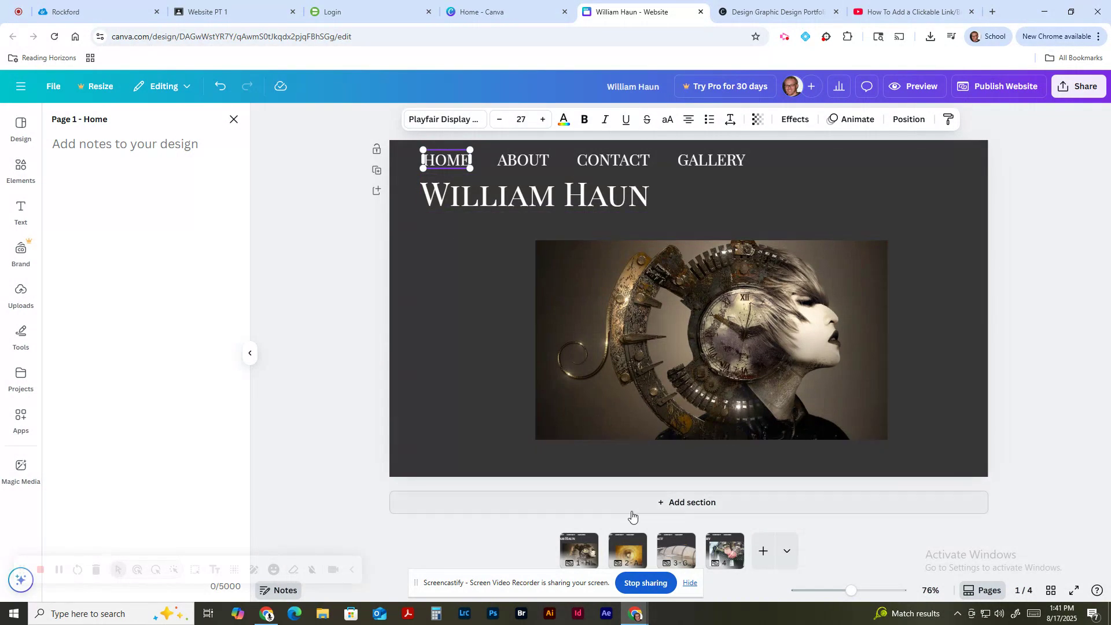
left_click(628, 549)
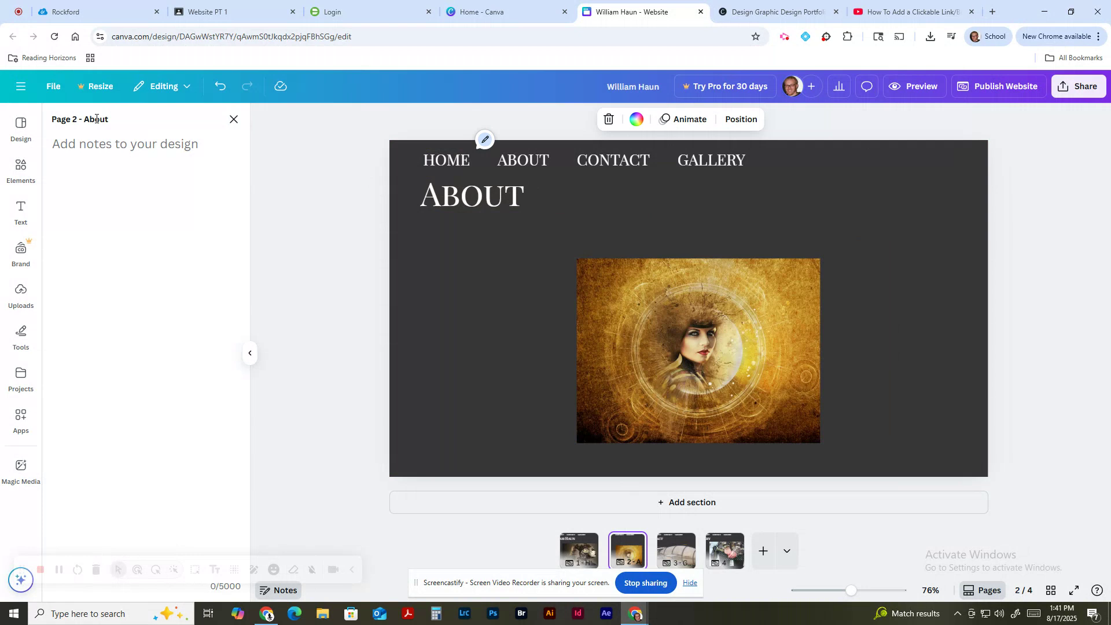
left_click(453, 165)
left_click(586, 551)
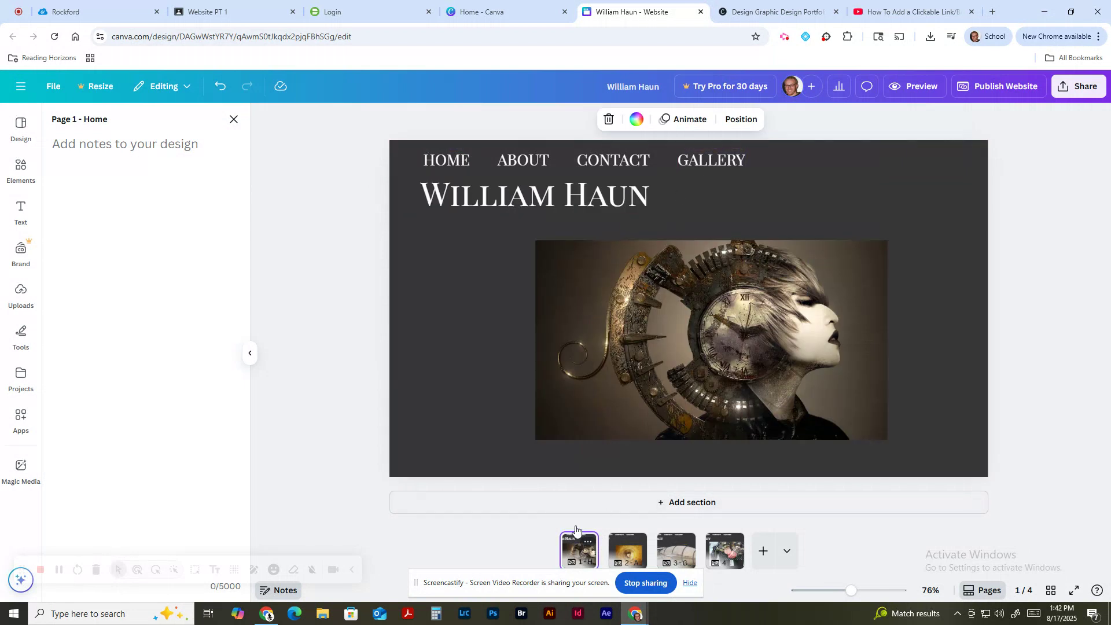
left_click(467, 166)
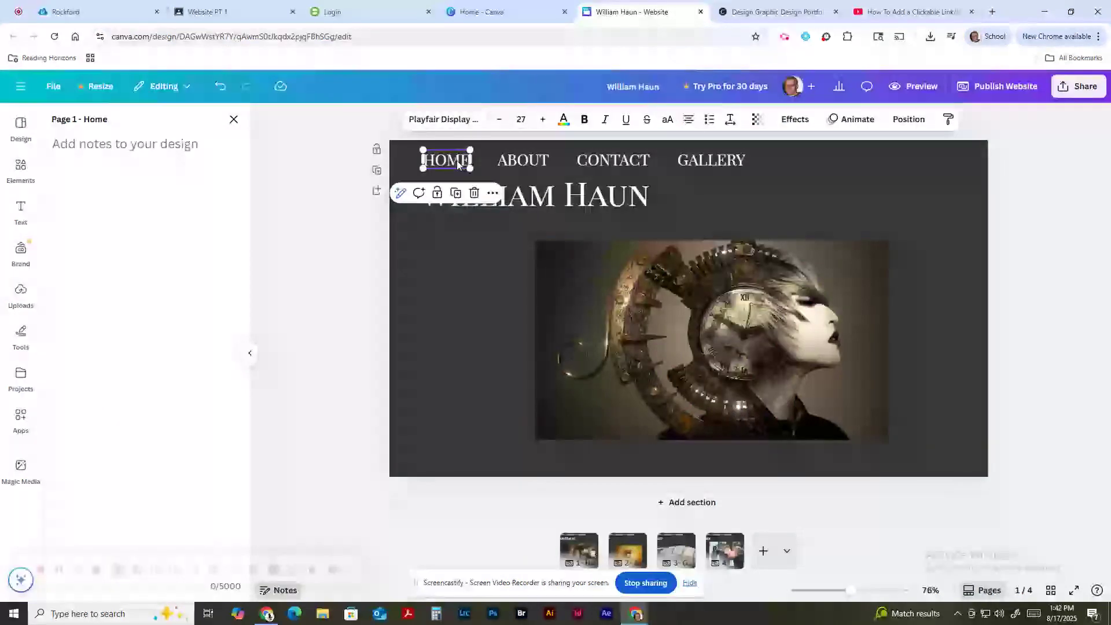
right_click(457, 161)
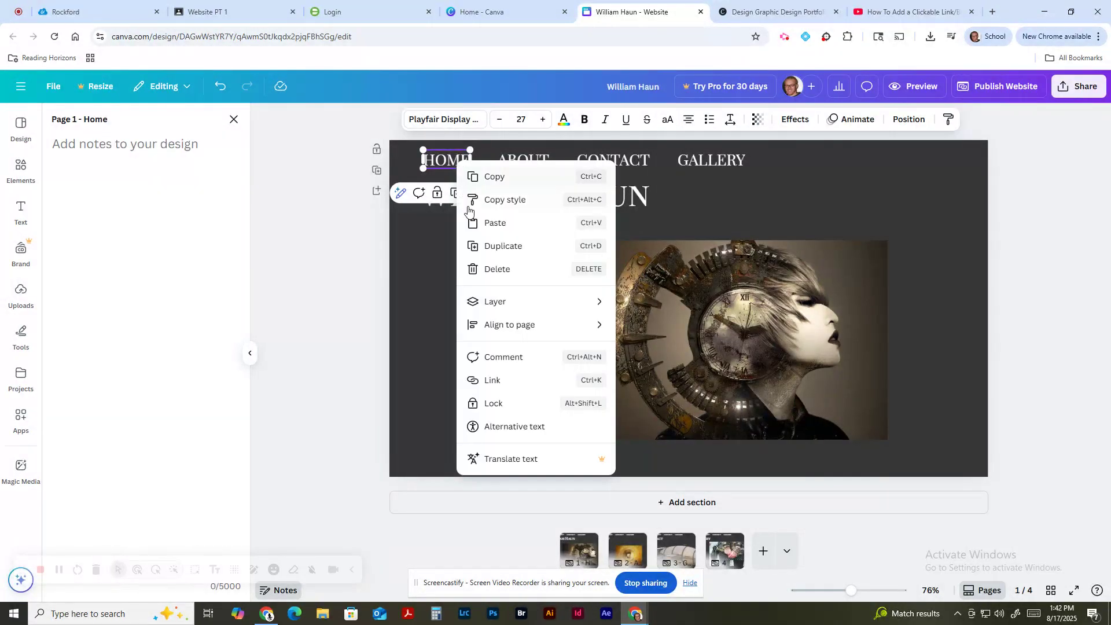
left_click(495, 381)
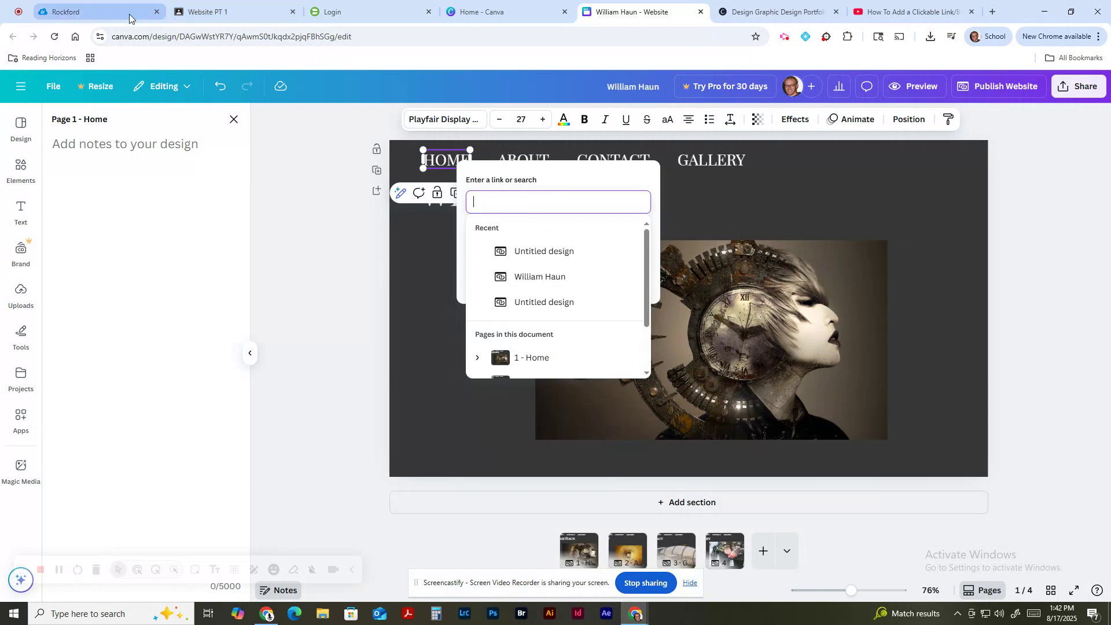
left_click(908, 11)
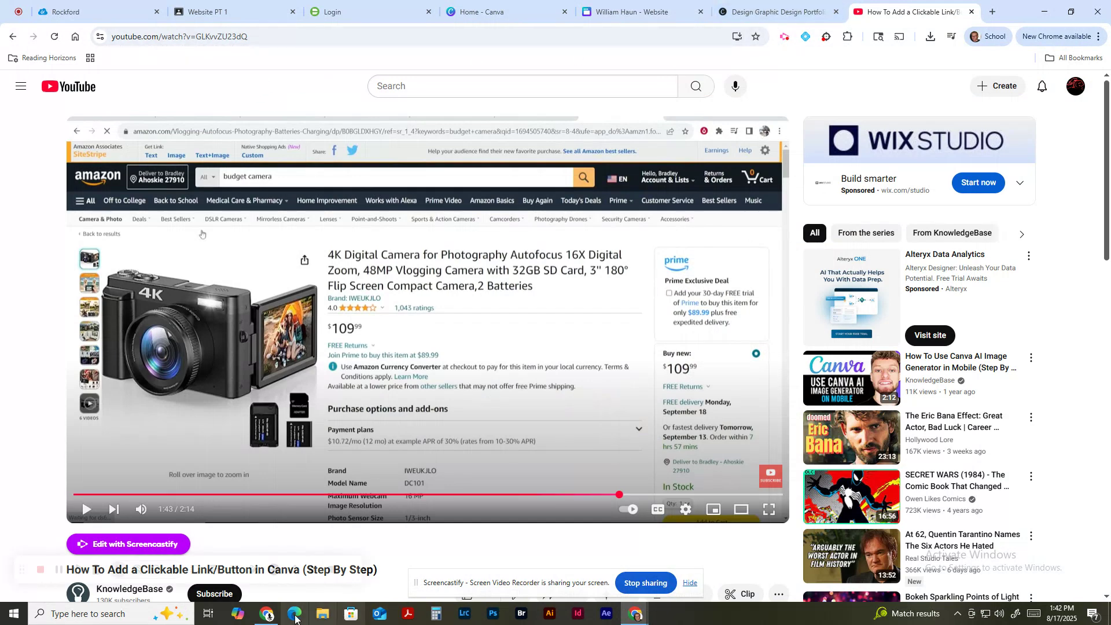
left_click(266, 614)
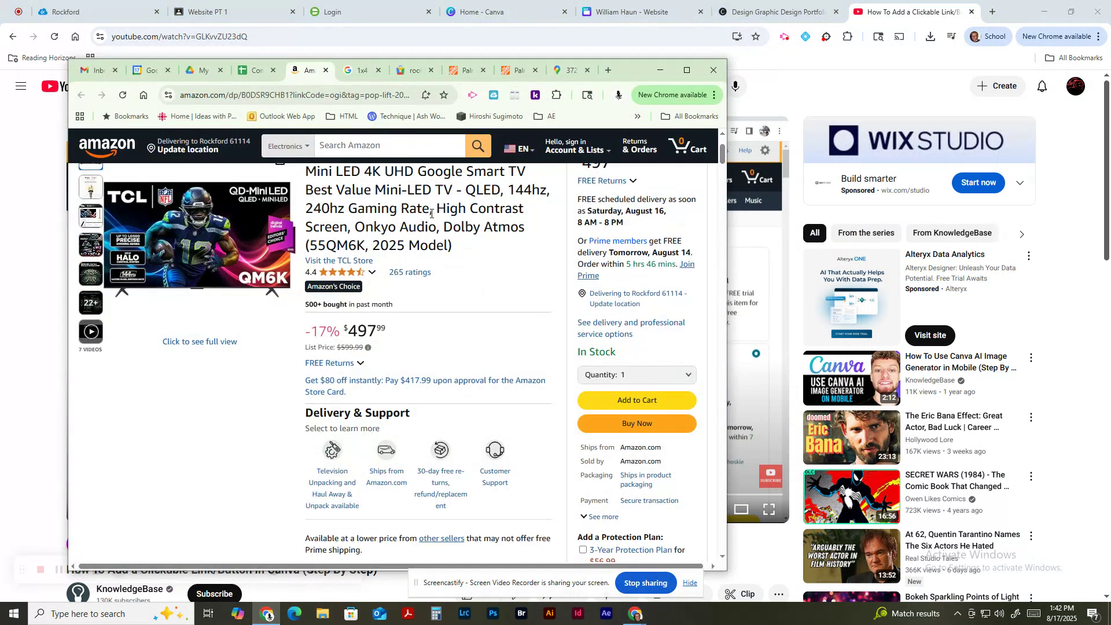
left_click(267, 97)
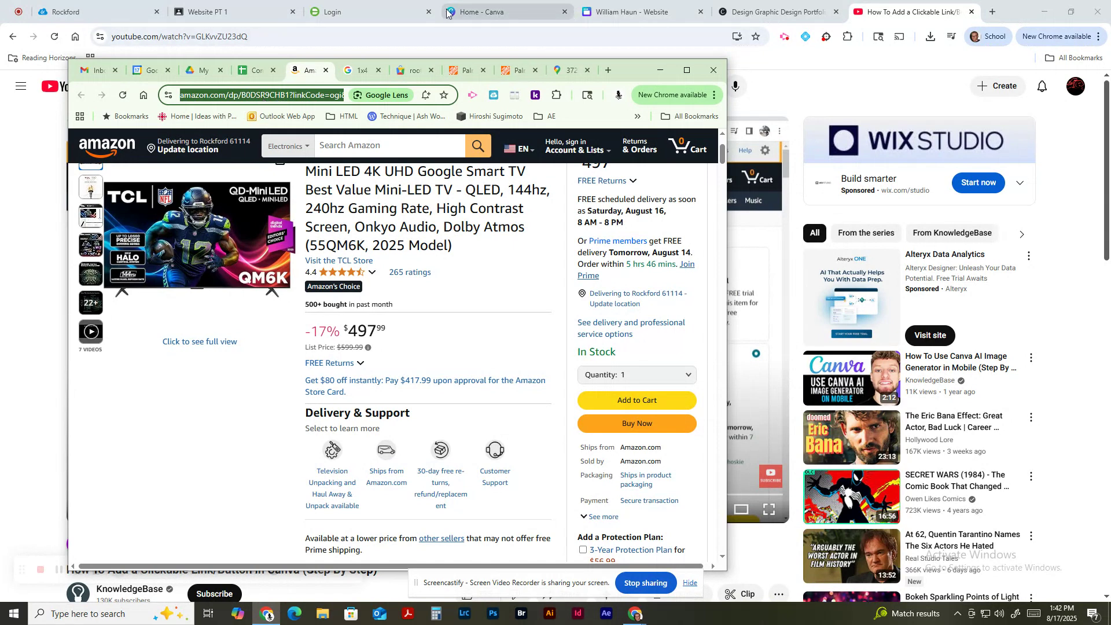
left_click(500, 12)
Step: Link the HOME navigation text to page 1 - Home
left_click(625, 22)
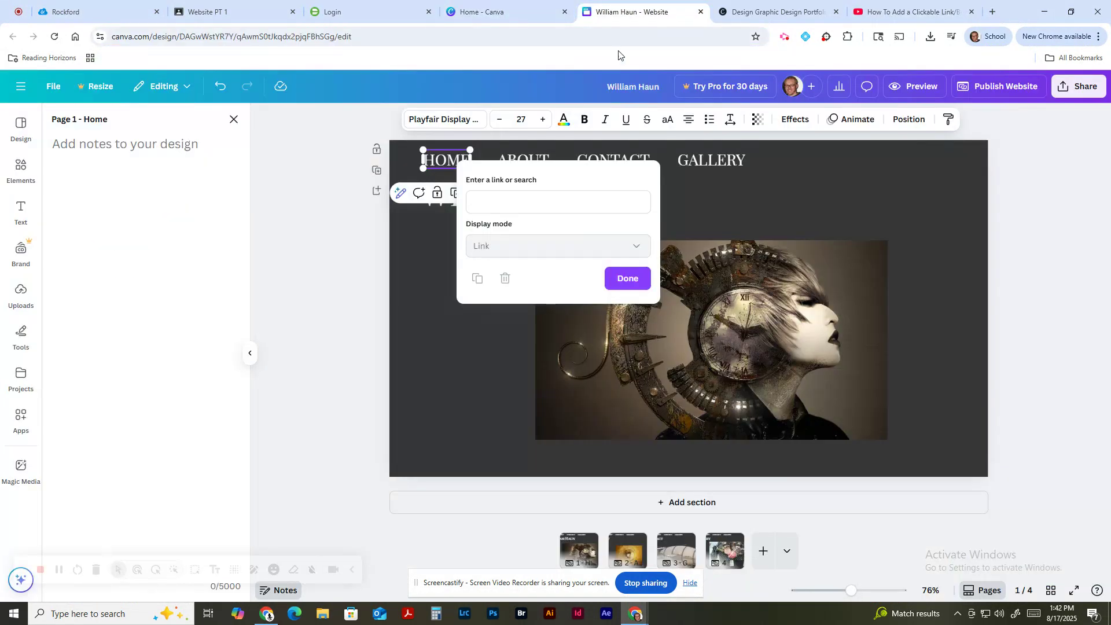
left_click(523, 204)
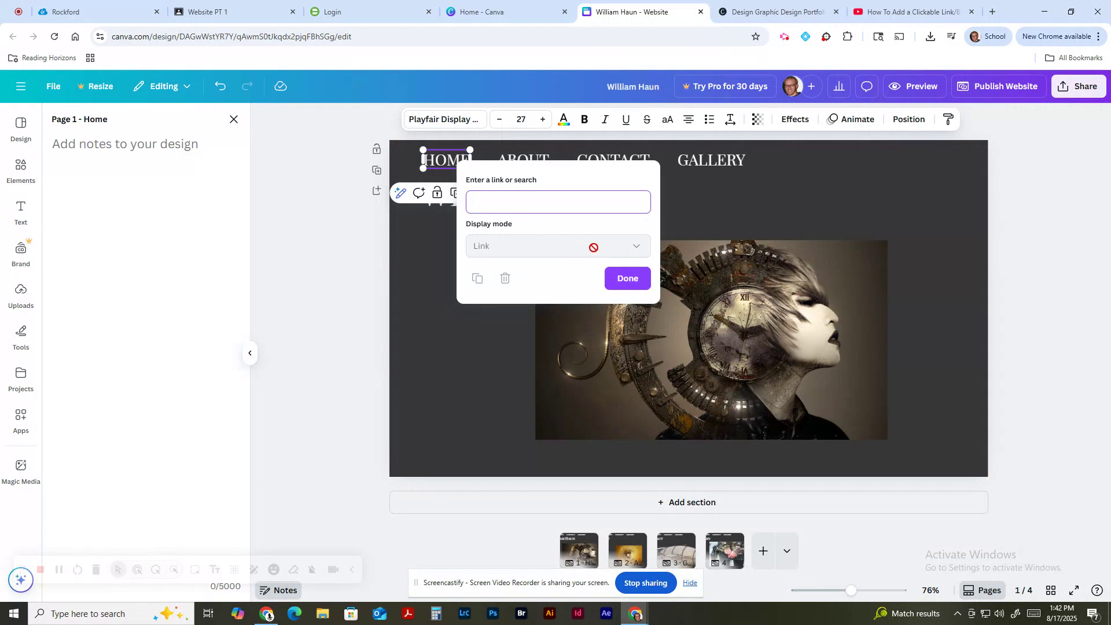
left_click(428, 255)
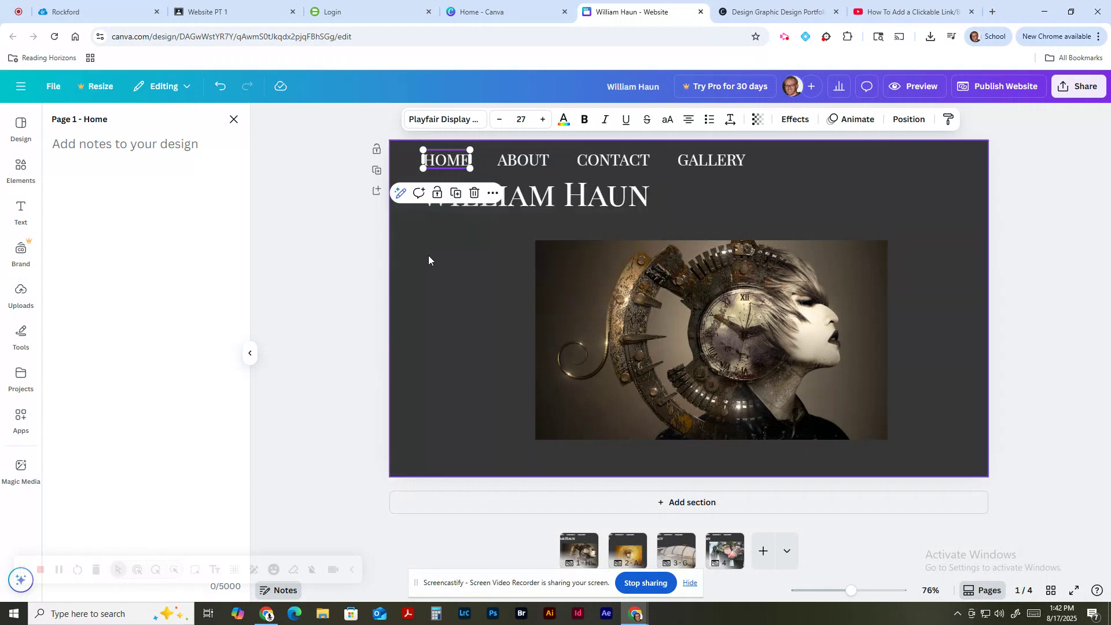
right_click(446, 155)
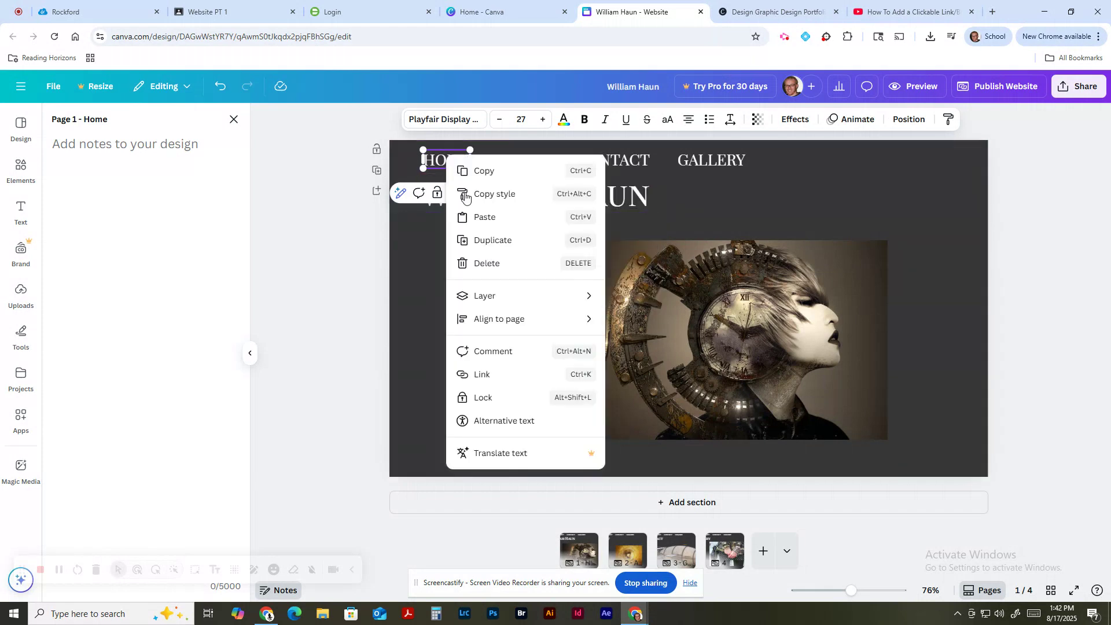
left_click(512, 382)
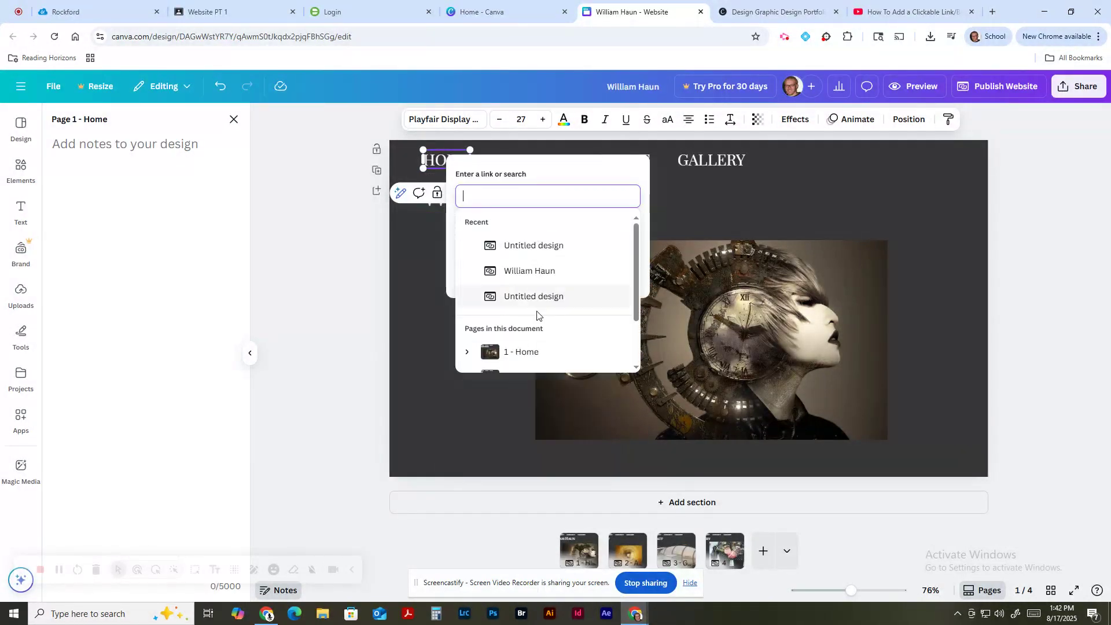
scroll(538, 312, "down", 2)
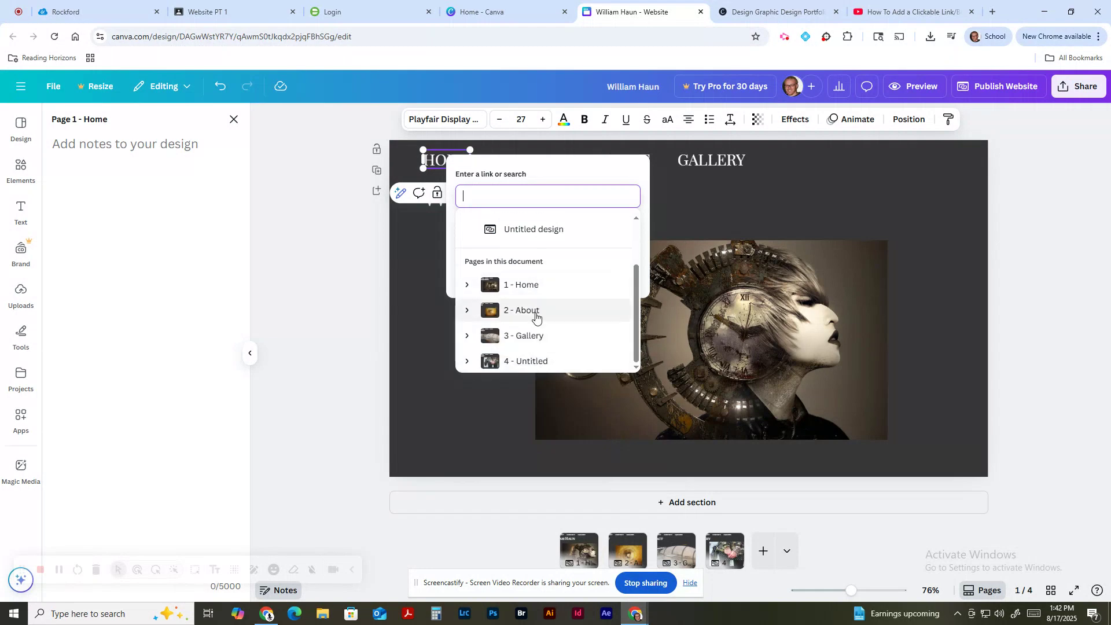
left_click(524, 284)
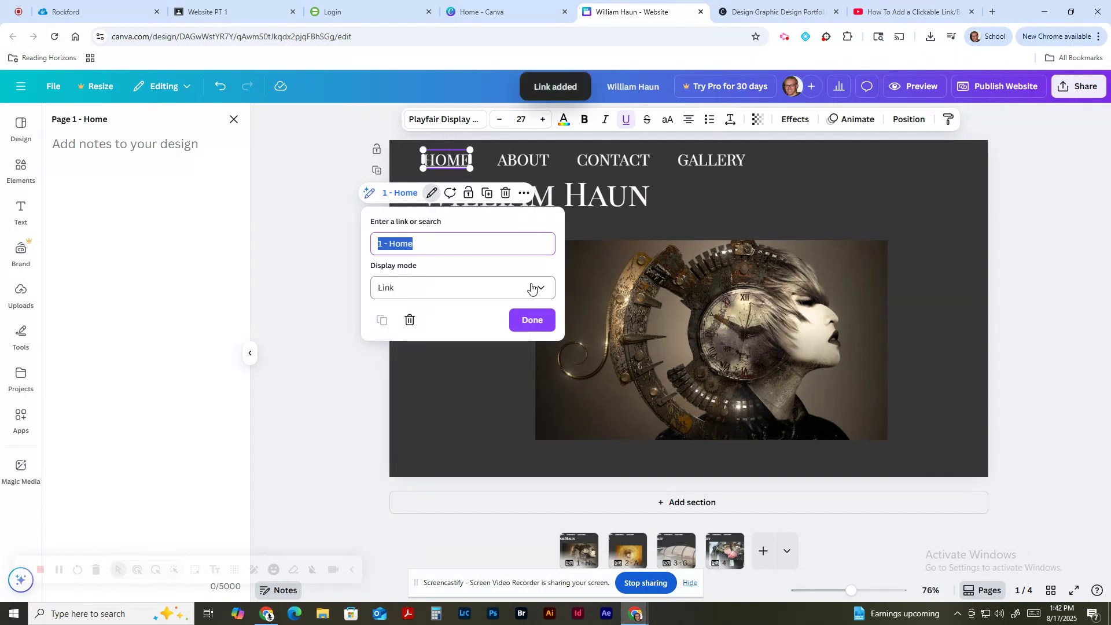
left_click(530, 318)
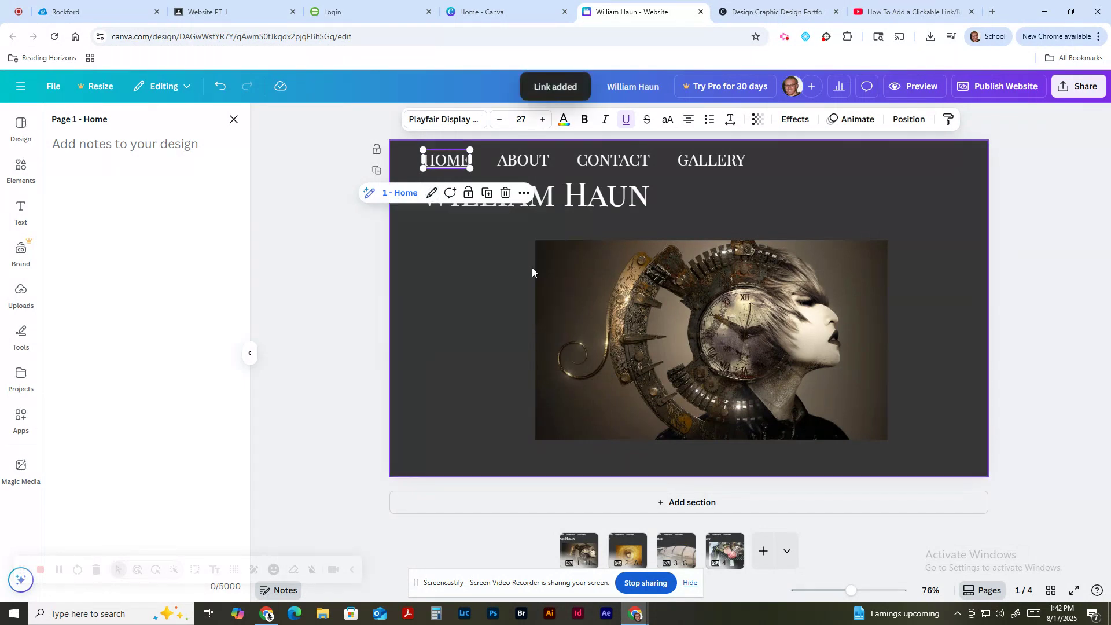
Step: Link the ABOUT navigation text to page 2 - About
left_click(532, 167)
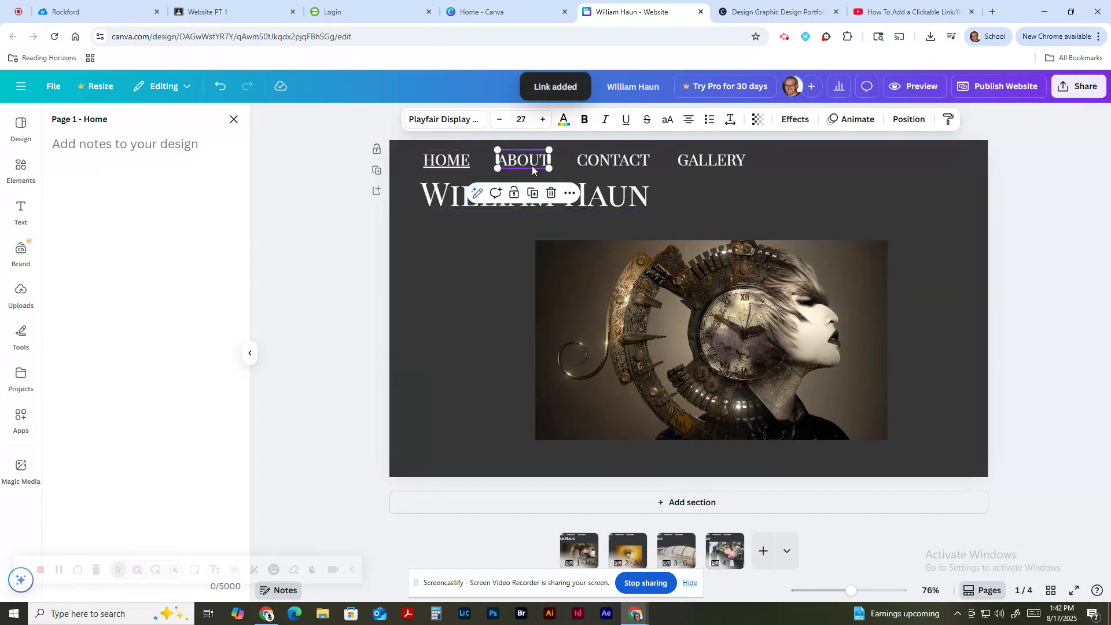
right_click(529, 162)
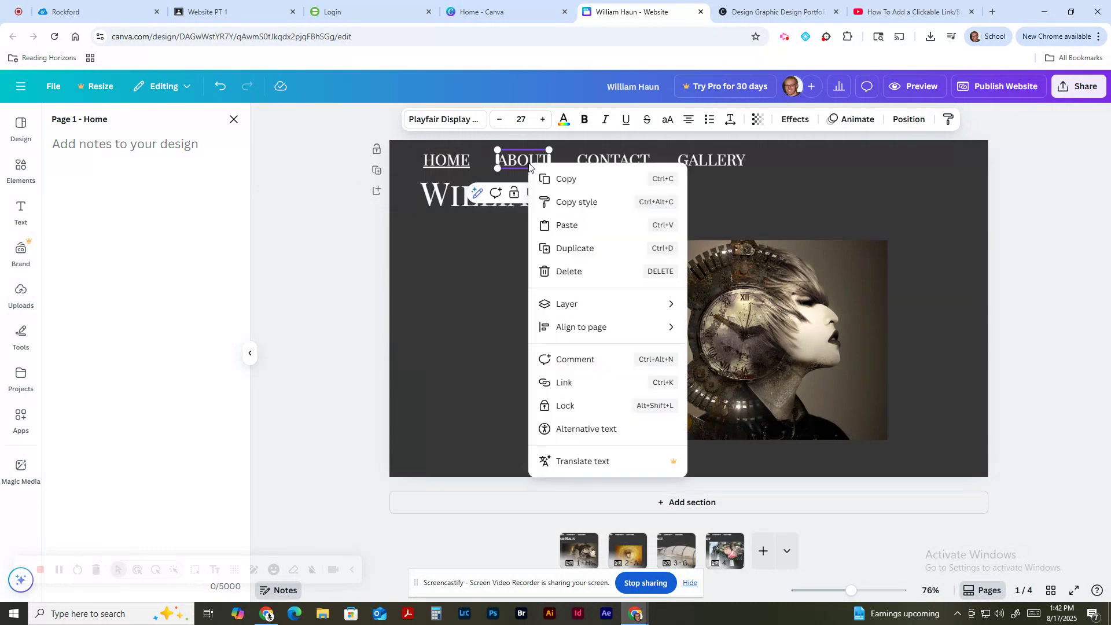
left_click(573, 382)
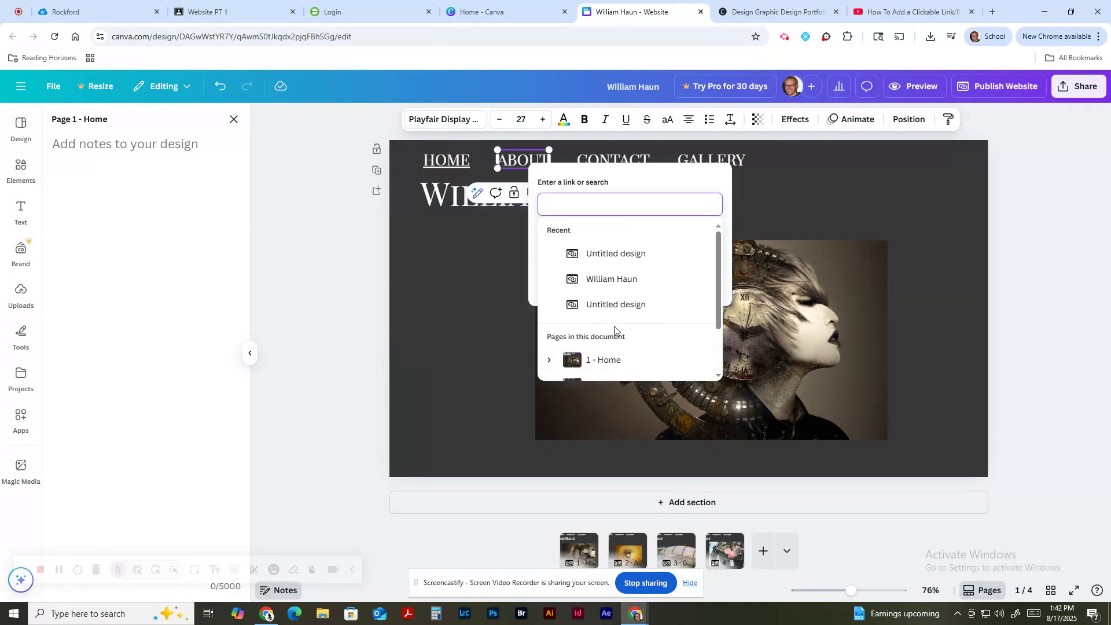
scroll(620, 360, "down", 1)
left_click(620, 335)
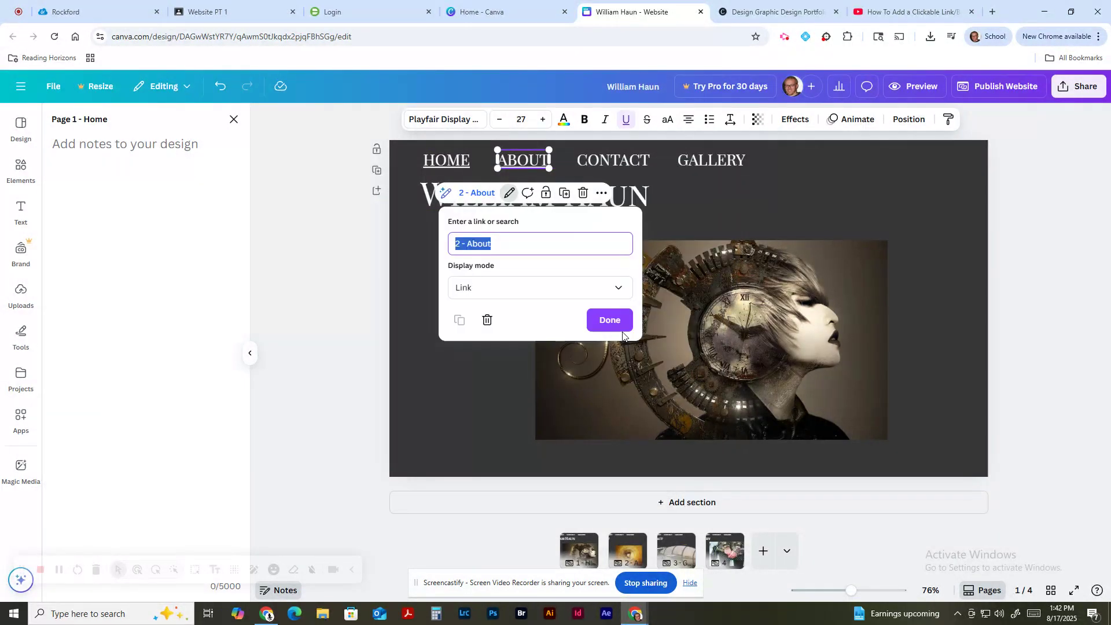
left_click(619, 325)
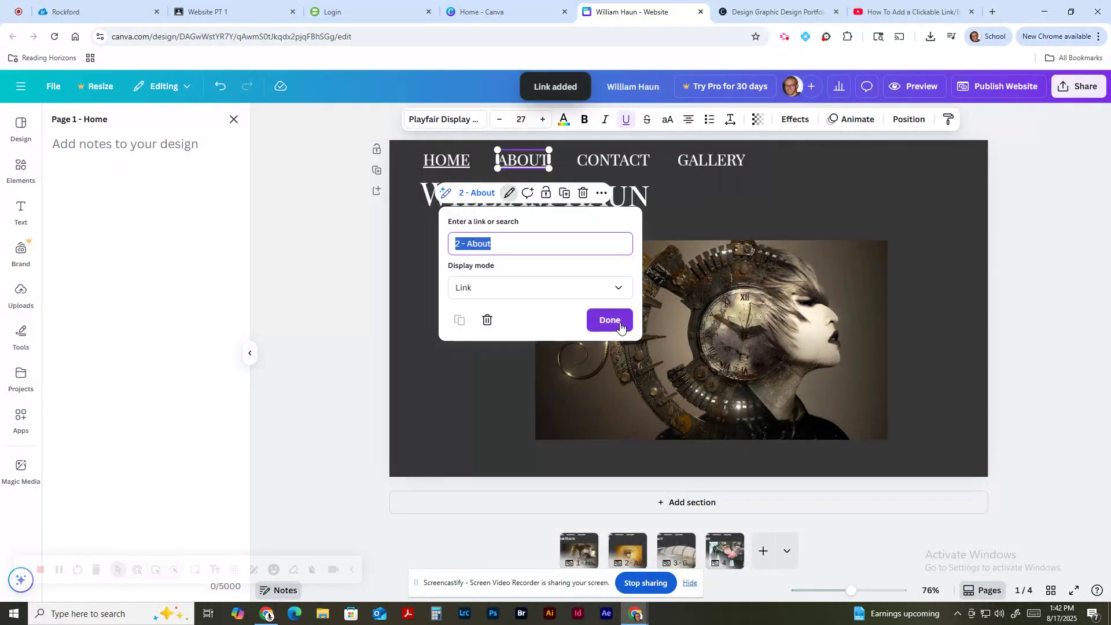
Step: Open CONTACT's link settings, cancel without choosing a page, and show page 3 headed Contact
left_click(614, 164)
right_click(614, 165)
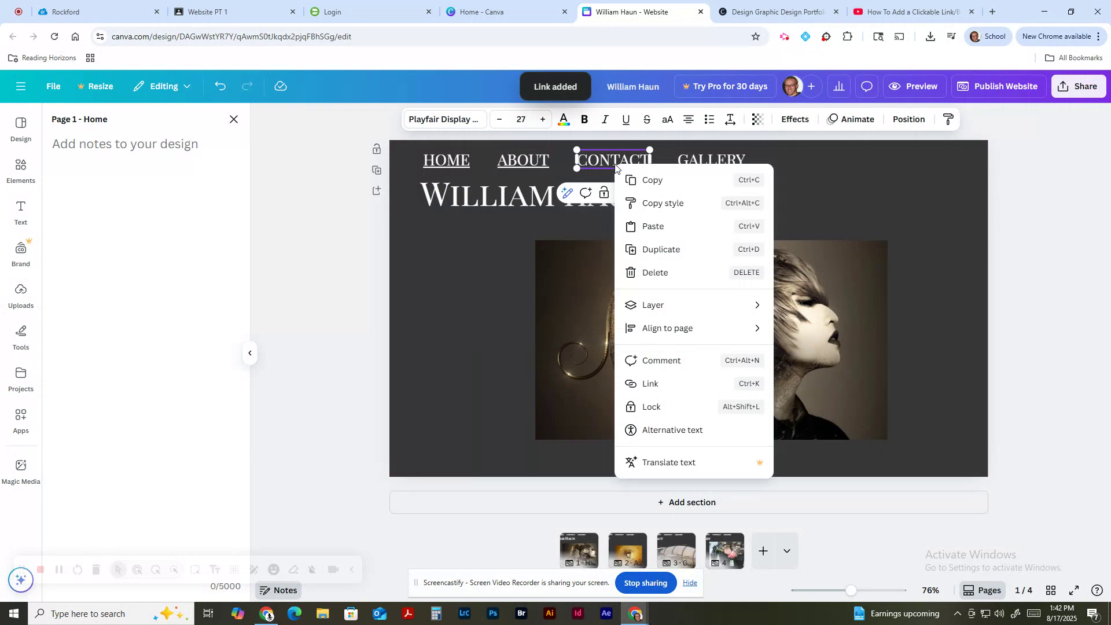
left_click(664, 390)
scroll(702, 329, "down", 2)
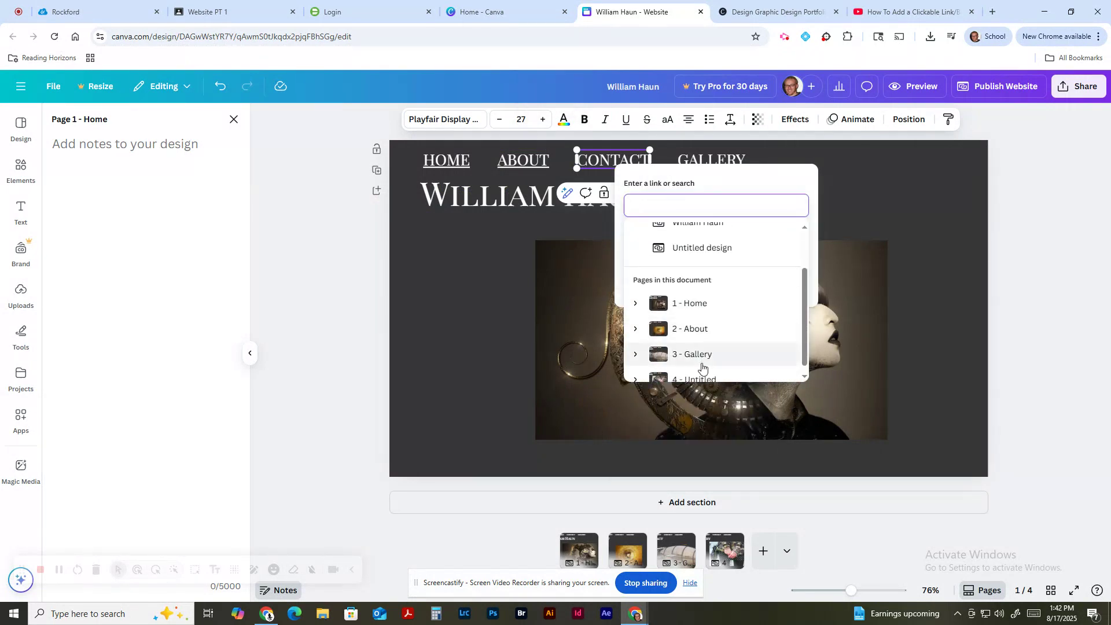
scroll(712, 366, "down", 1)
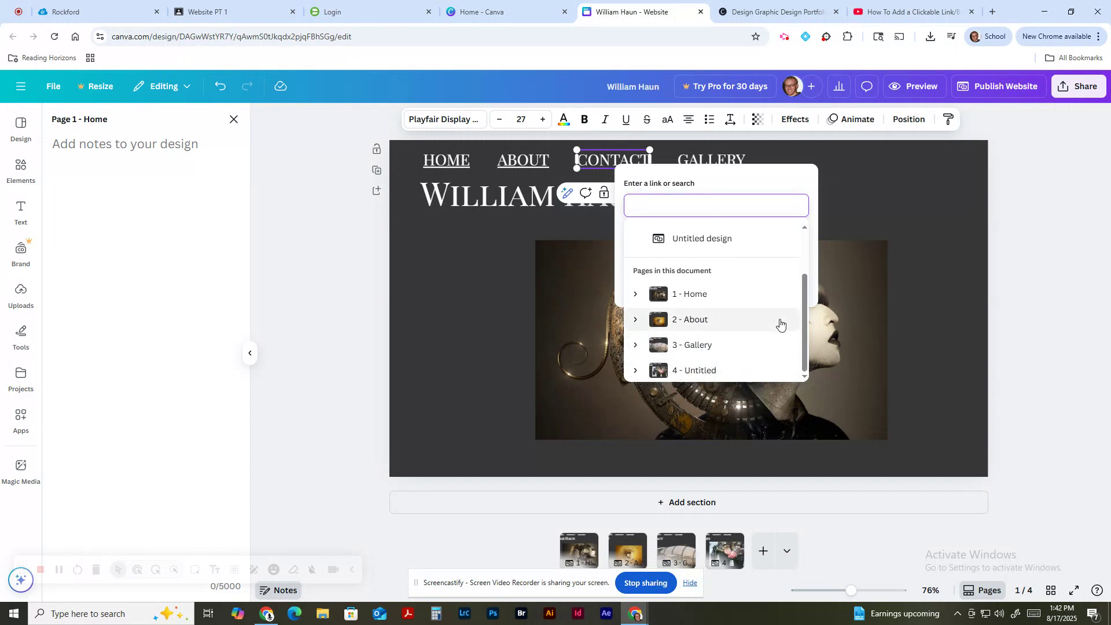
key("Escape")
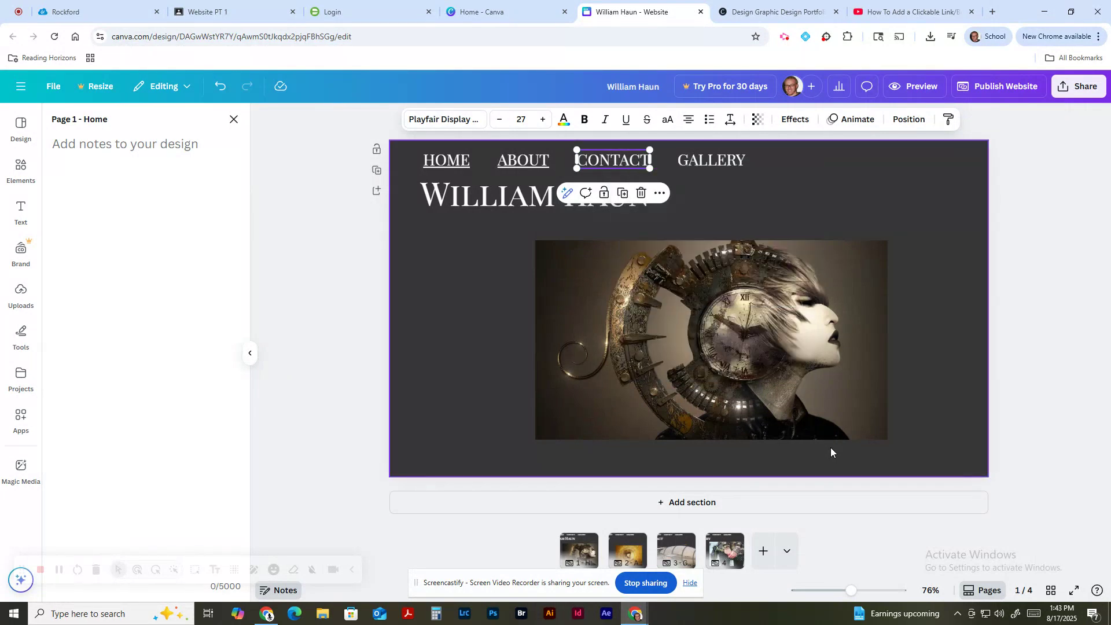
left_click(677, 553)
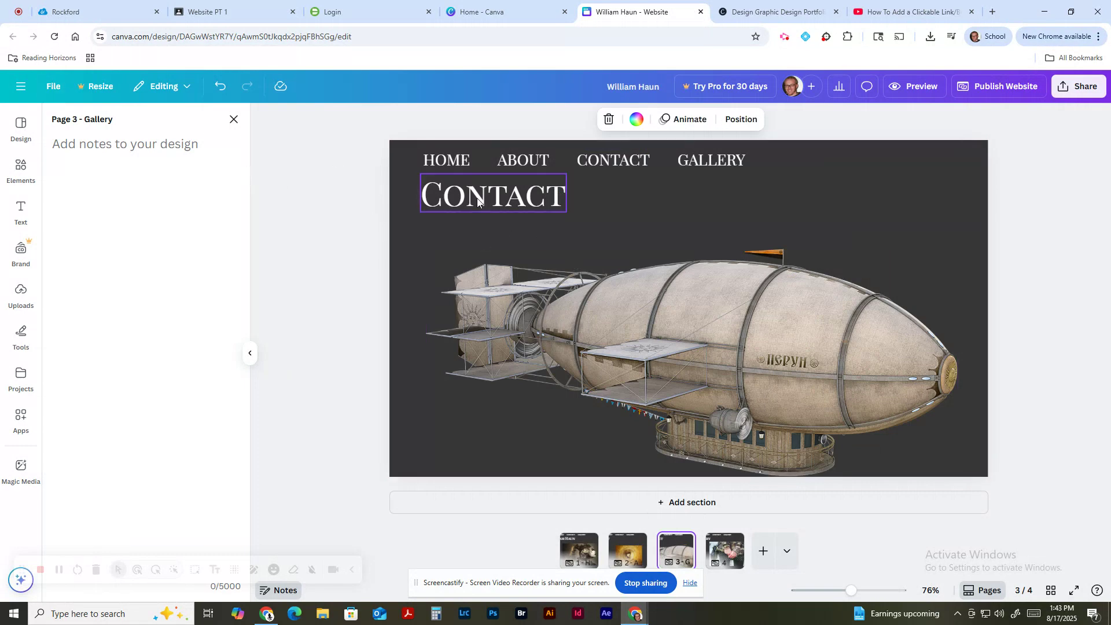
Step: Retitle page 3 'Contact' and page 4 'Gallery', then return to the Home page
double_click(96, 119)
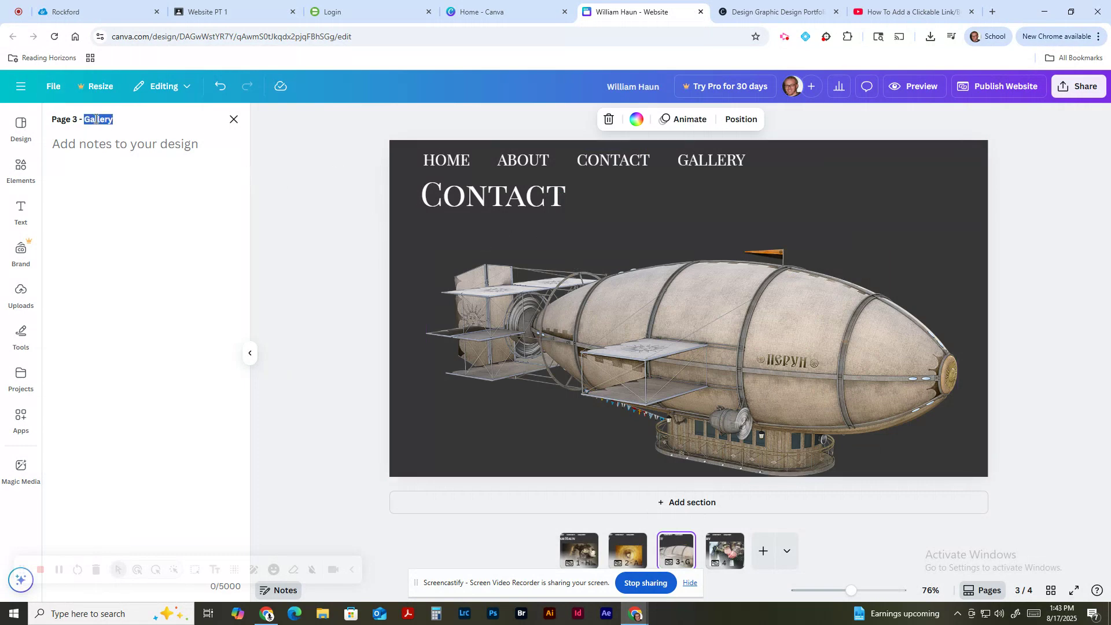
type("Contact")
left_click(725, 554)
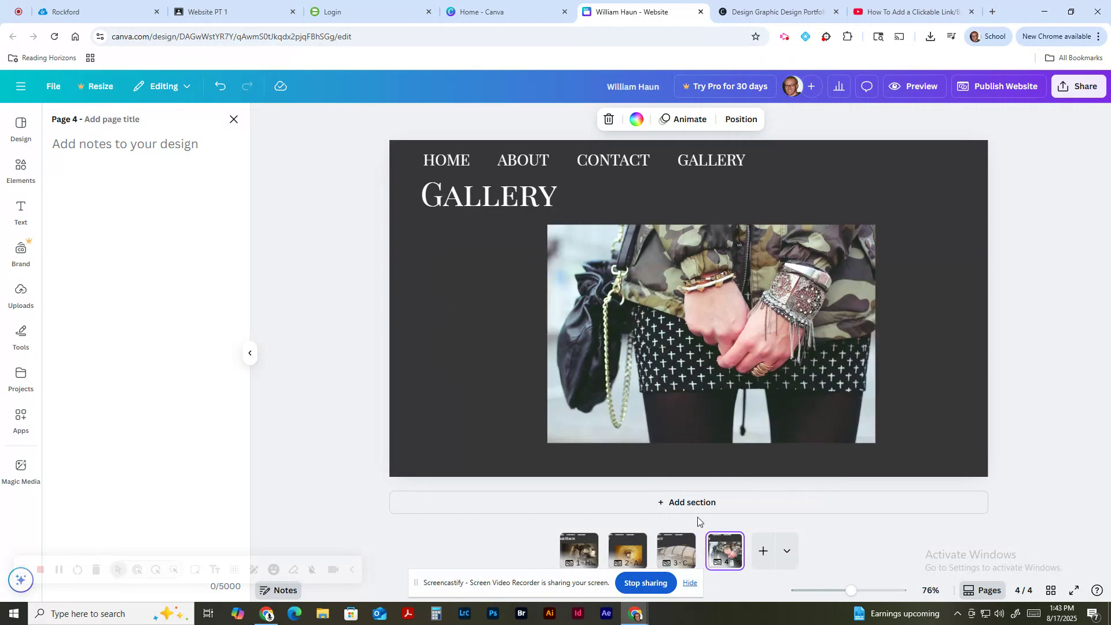
left_click(109, 117)
type("Gallery")
left_click(272, 228)
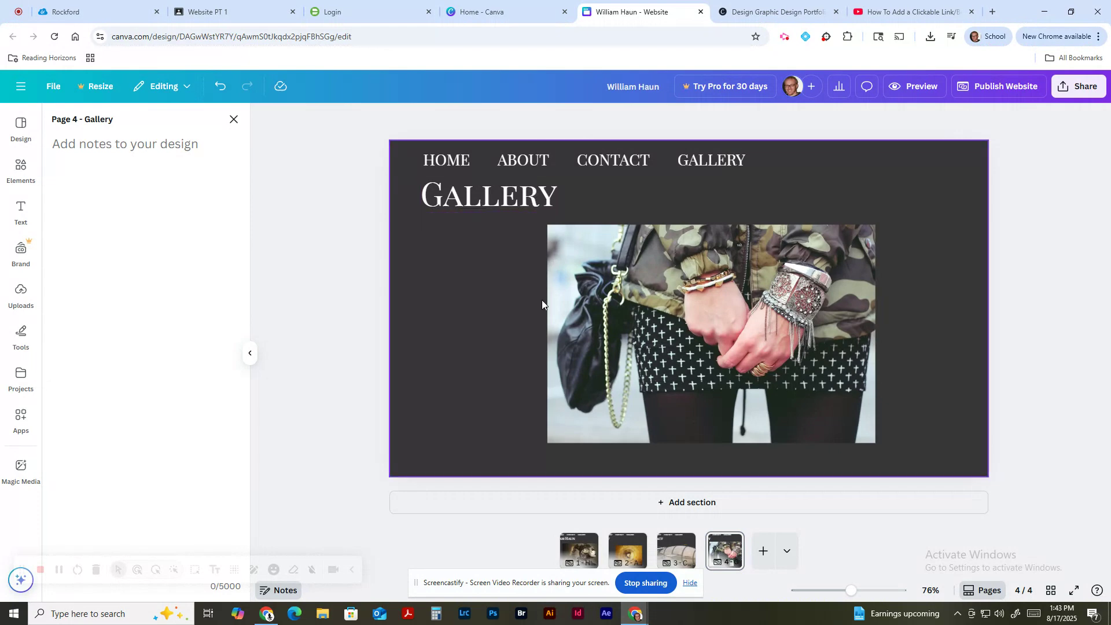
left_click(578, 550)
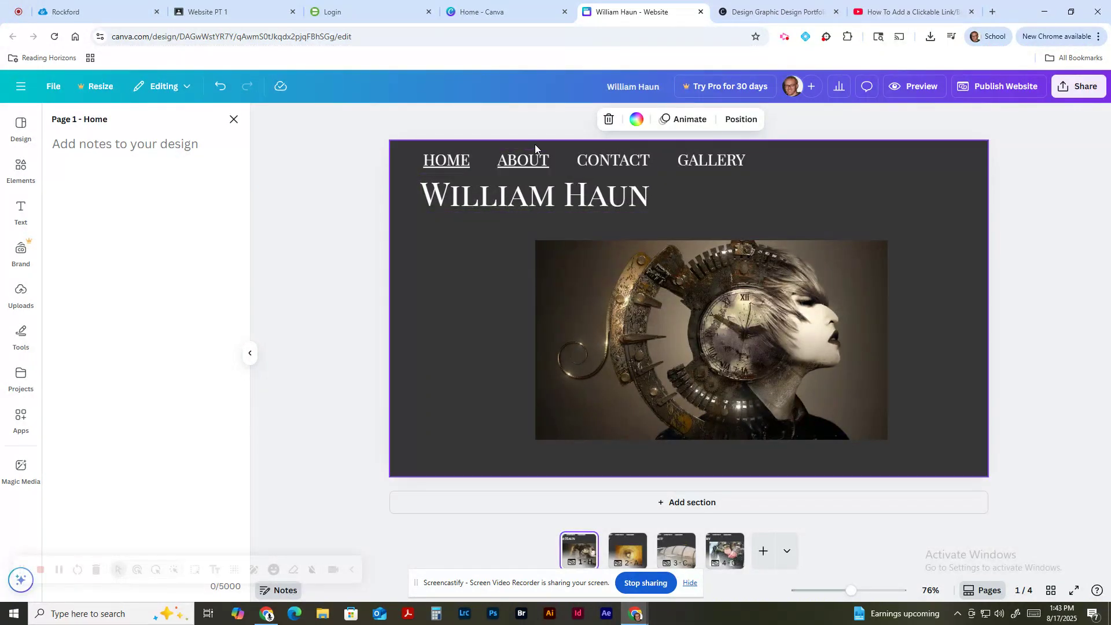
Step: Link the CONTACT navigation word to page 3 - Contact
left_click(534, 167)
right_click(533, 163)
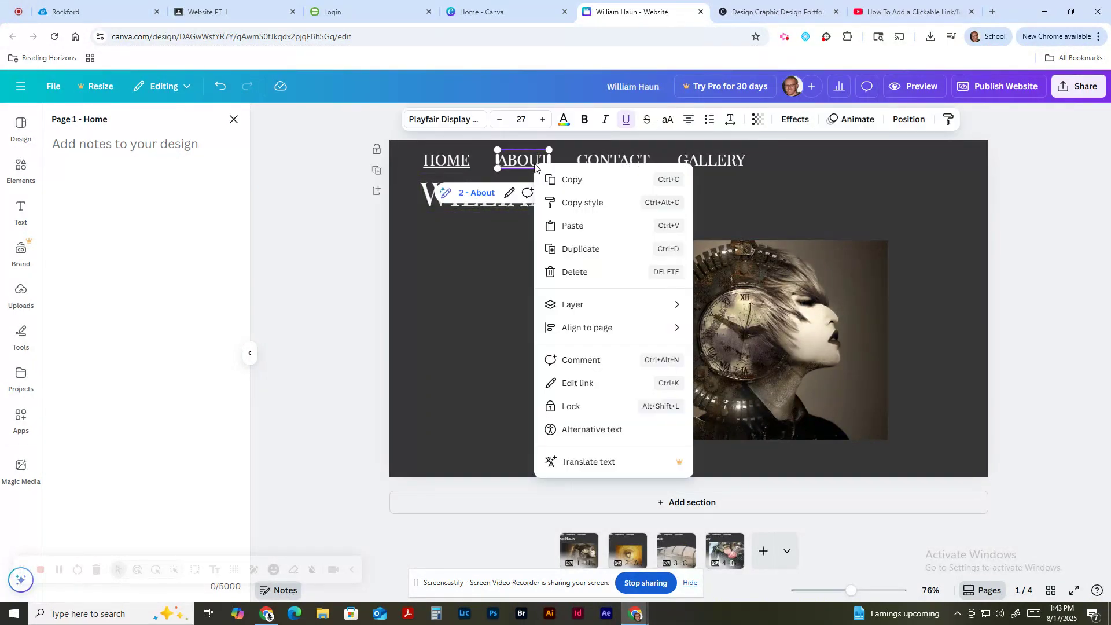
left_click(600, 159)
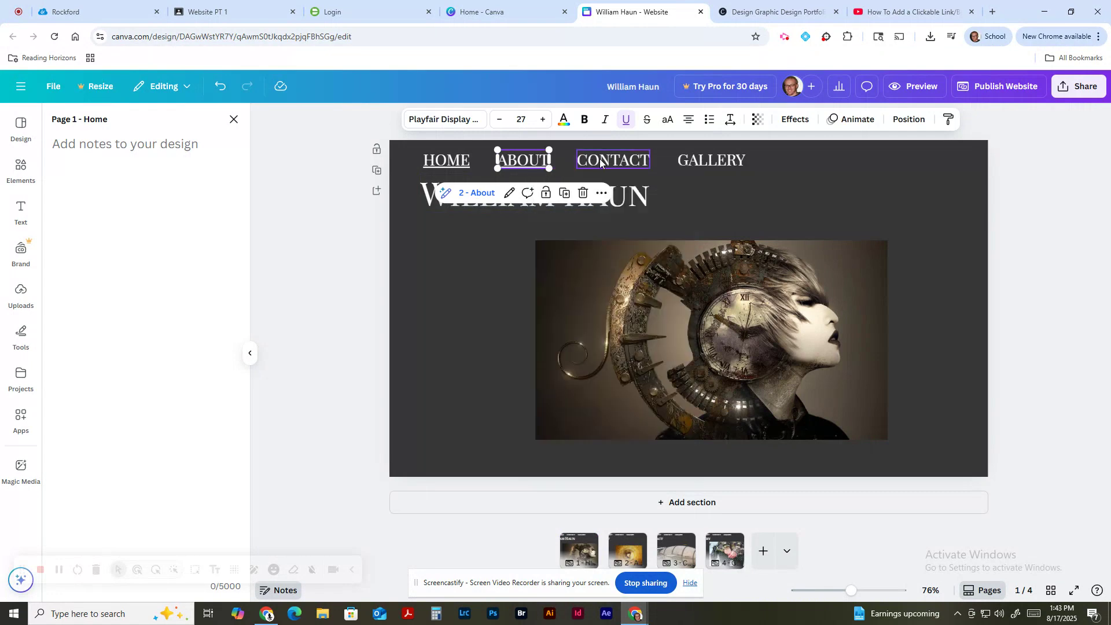
left_click(599, 158)
right_click(600, 158)
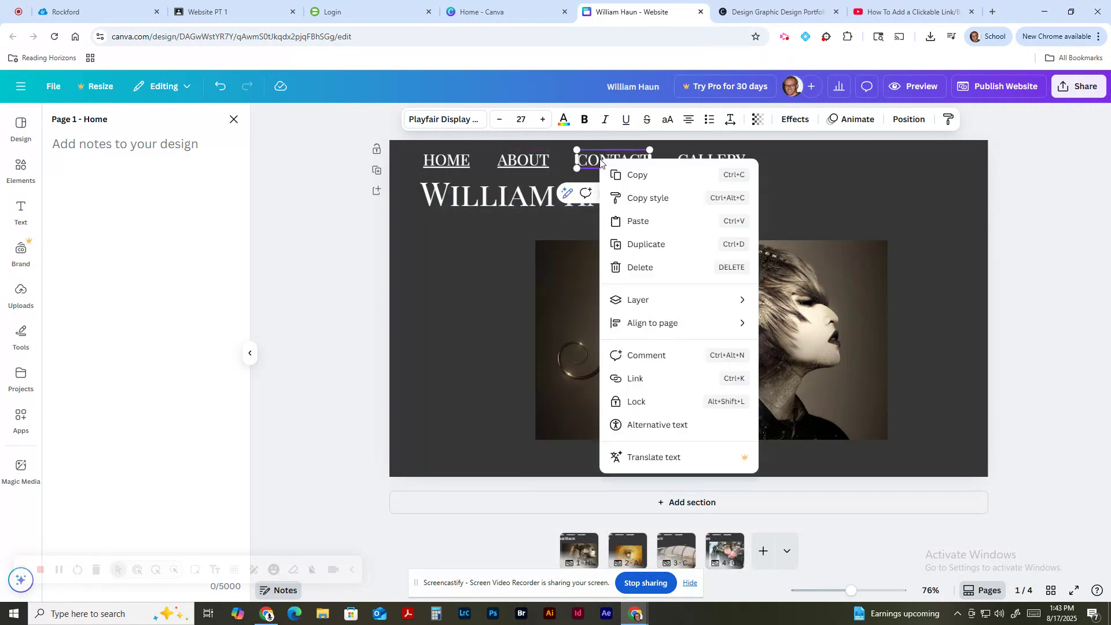
left_click(648, 378)
scroll(689, 331, "down", 2)
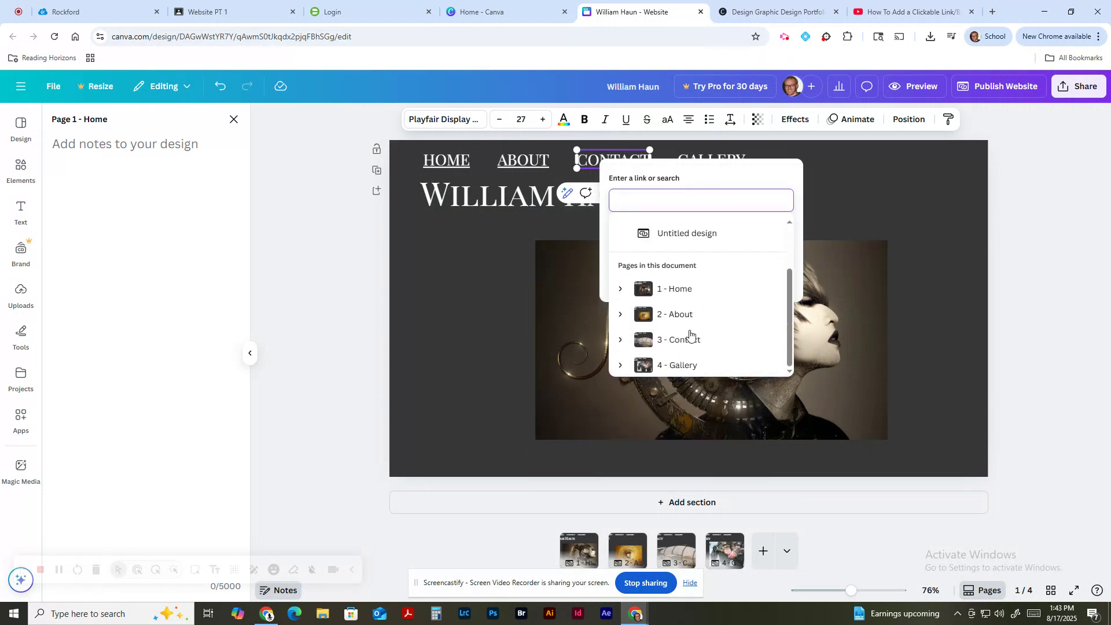
left_click(692, 339)
left_click(706, 319)
Step: Link the GALLERY navigation word to page 4 - Gallery, then show the About page
left_click(696, 159)
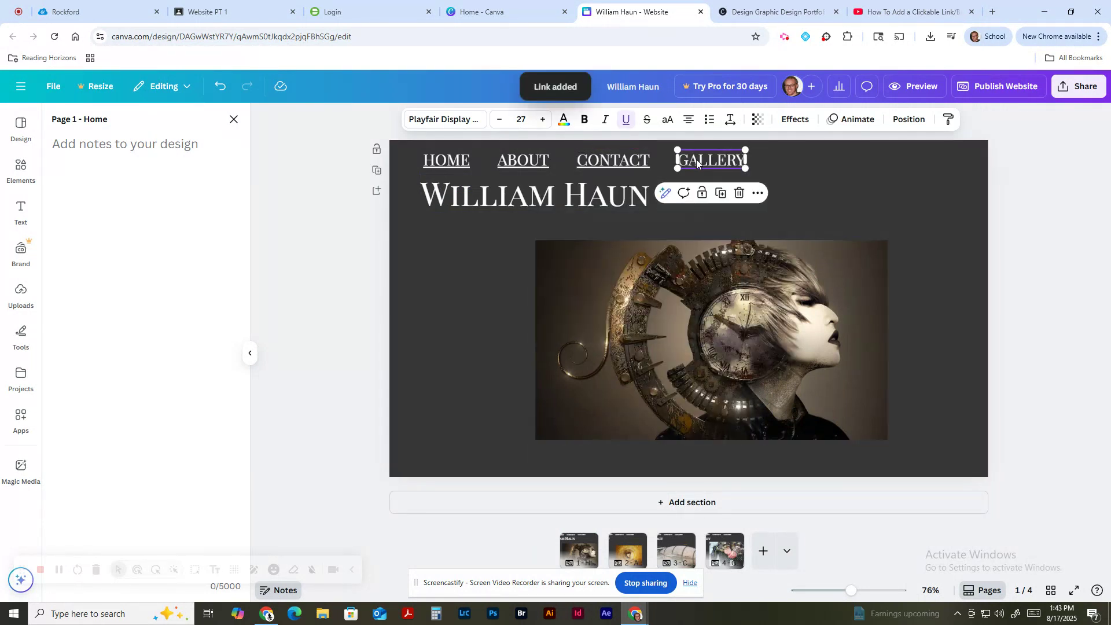
right_click(696, 158)
left_click(760, 380)
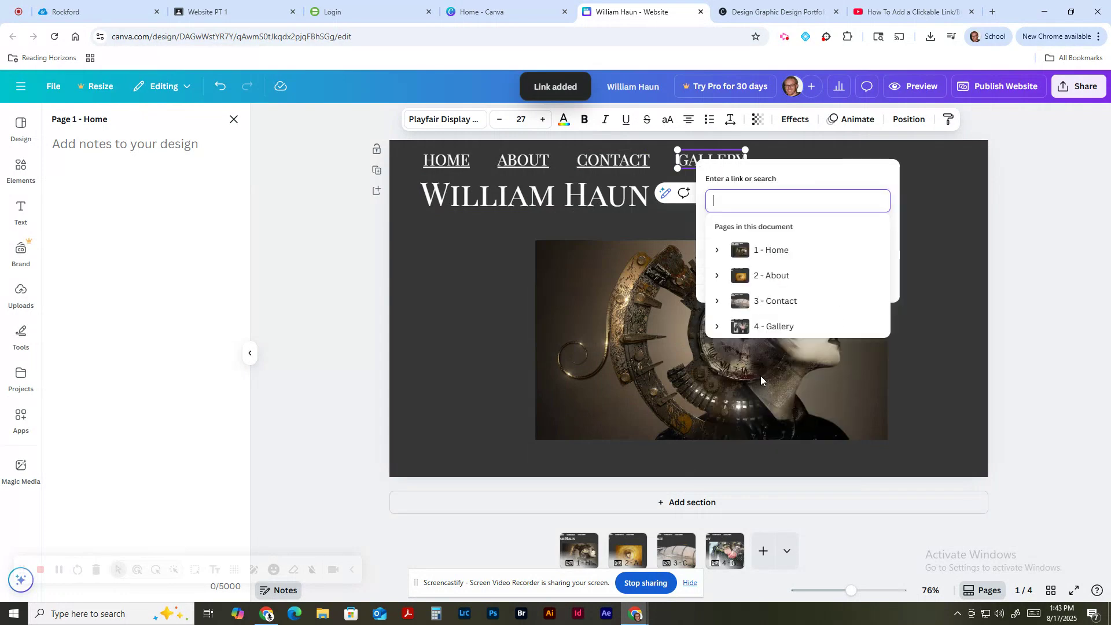
scroll(785, 362, "down", 2)
left_click(784, 360)
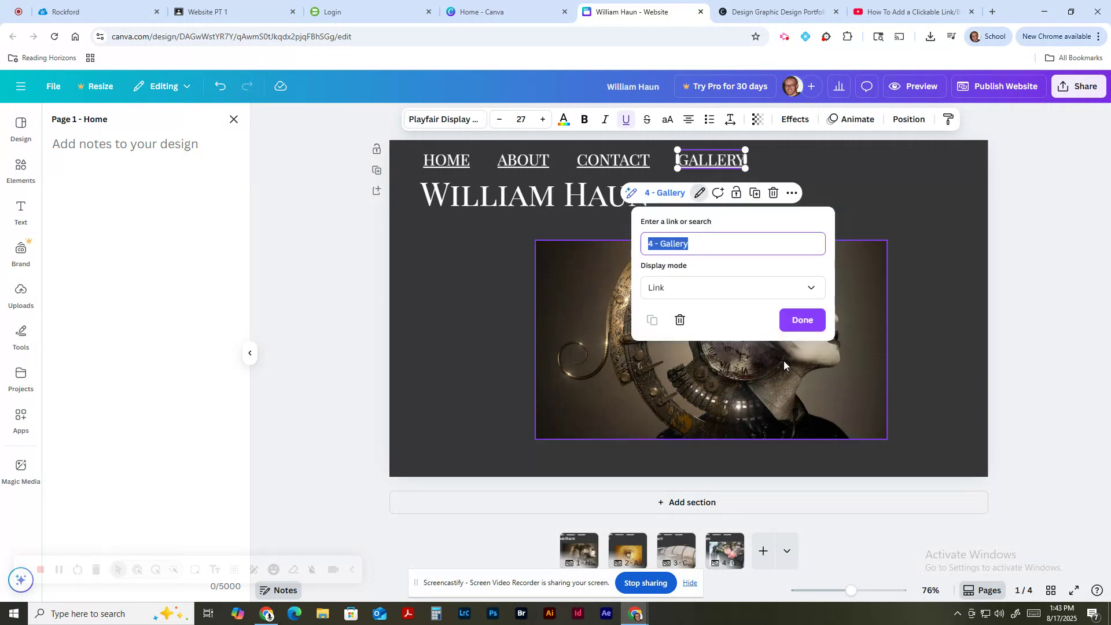
left_click(796, 319)
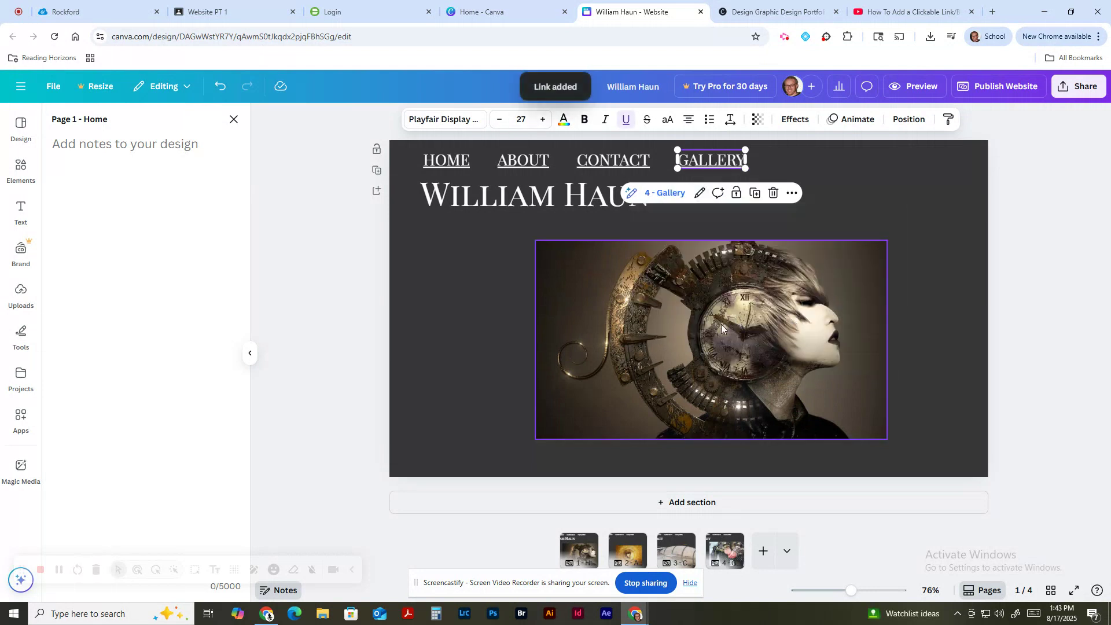
left_click(623, 543)
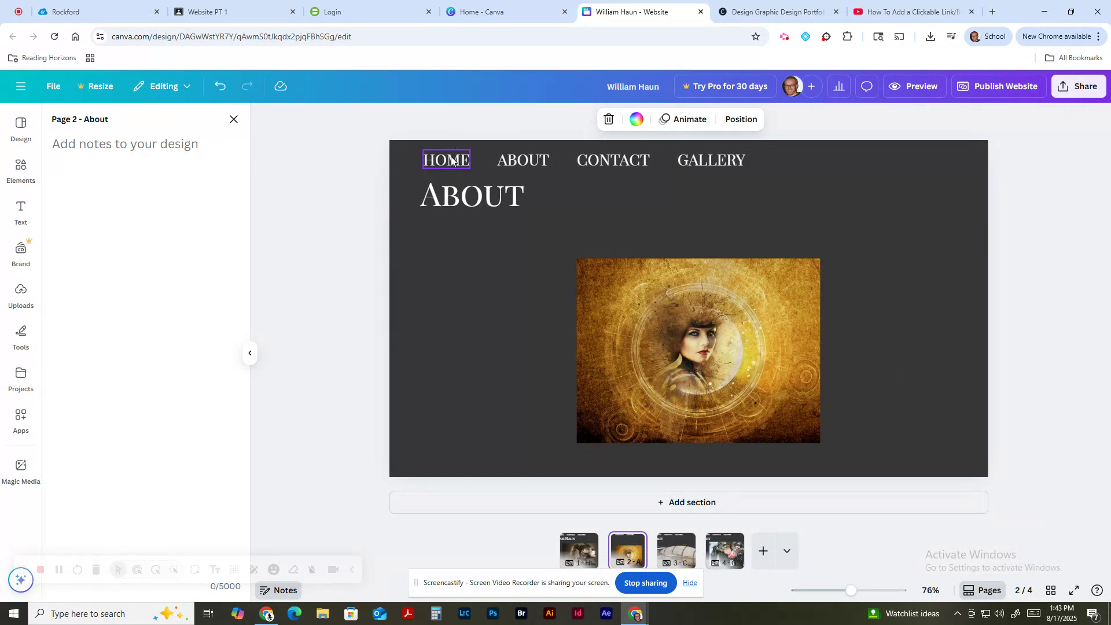
Step: Select the four linked nav words HOME, ABOUT, CONTACT and GALLERY on the Home page
left_click(586, 543)
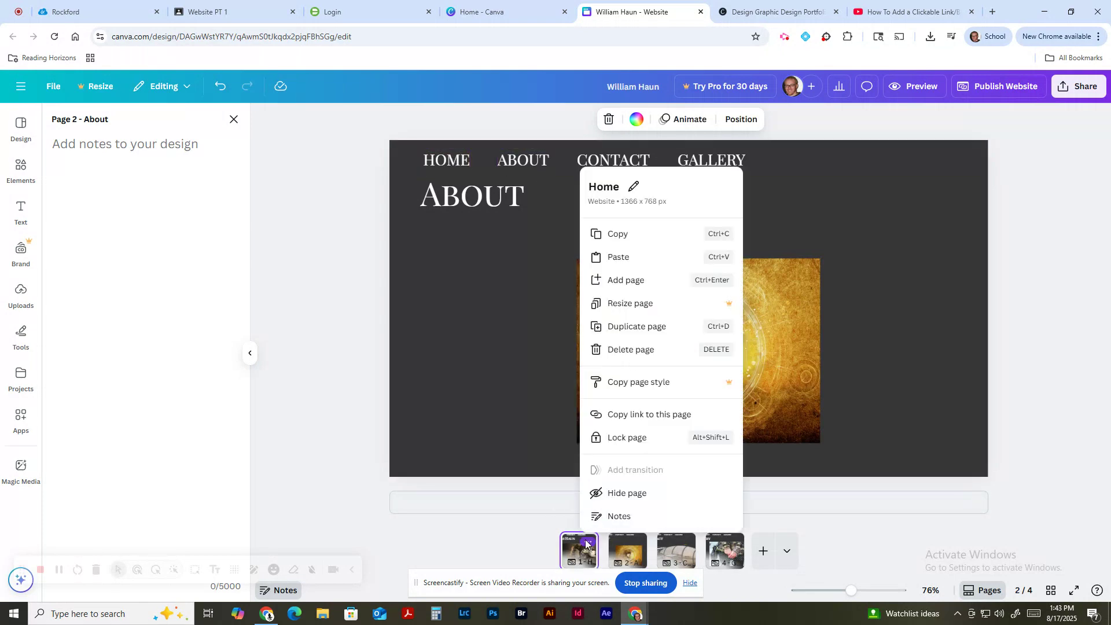
left_click(783, 180)
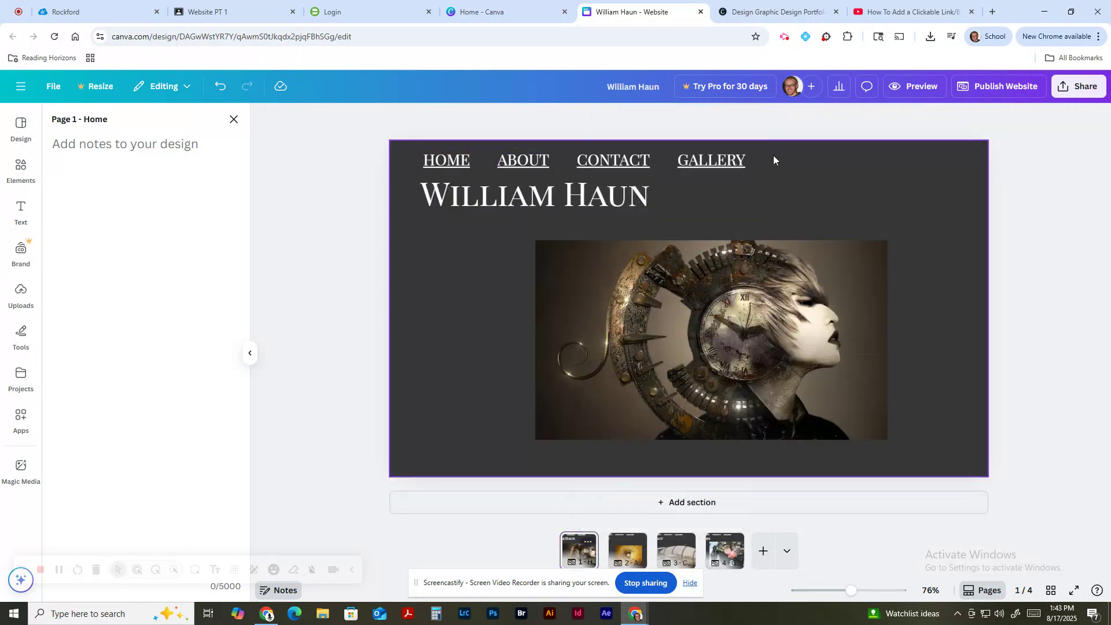
left_click(772, 156)
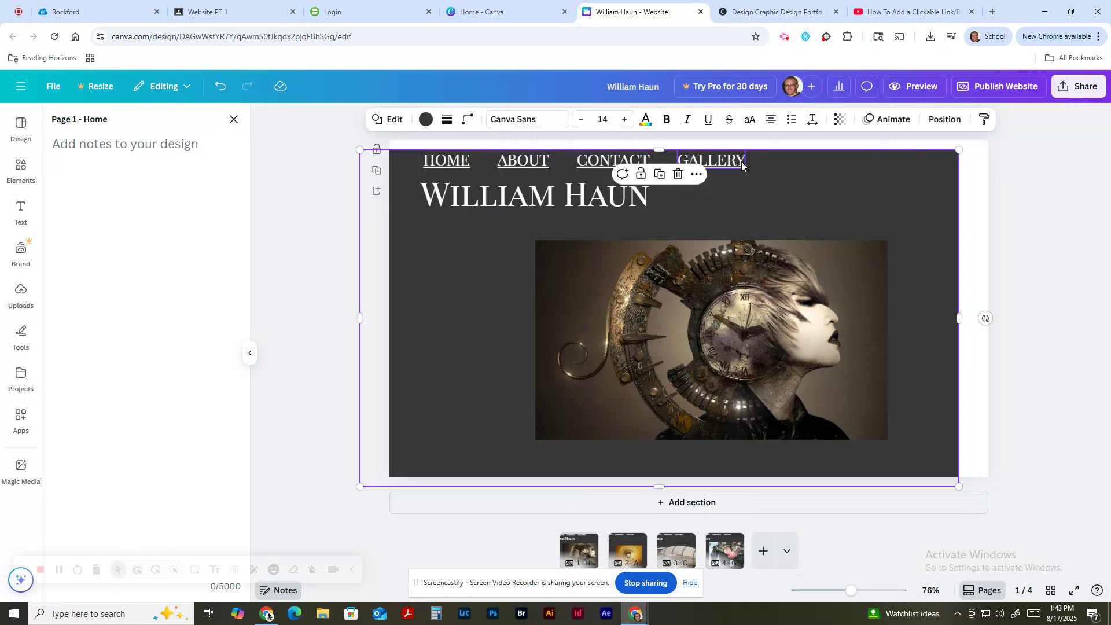
left_click(453, 162)
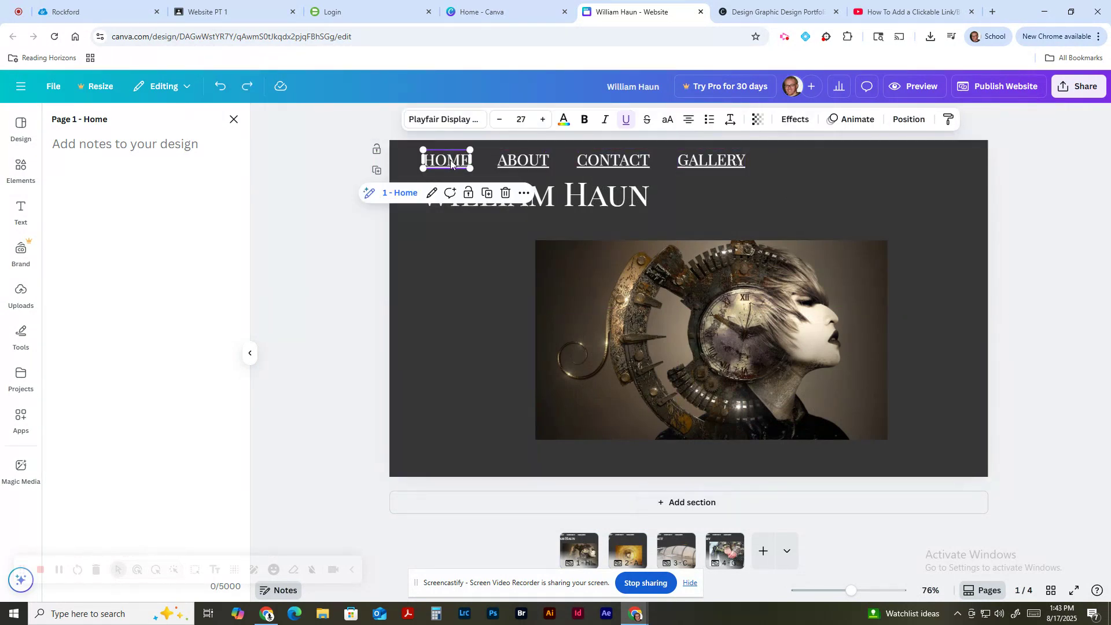
left_click(534, 164, "shift")
left_click(612, 162, "shift")
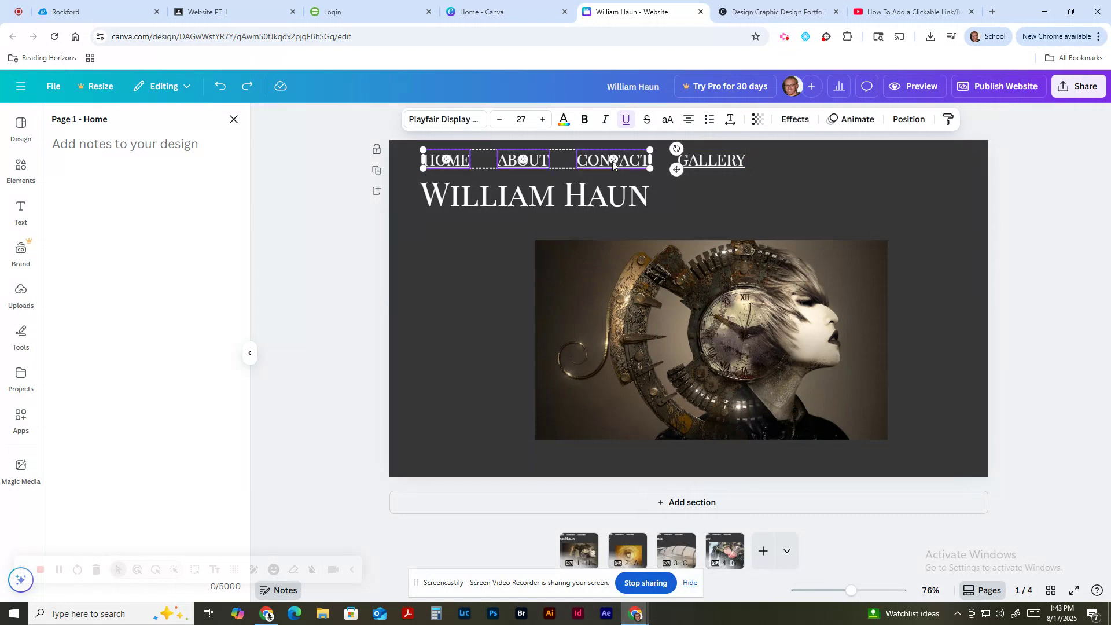
left_click(707, 162, "shift")
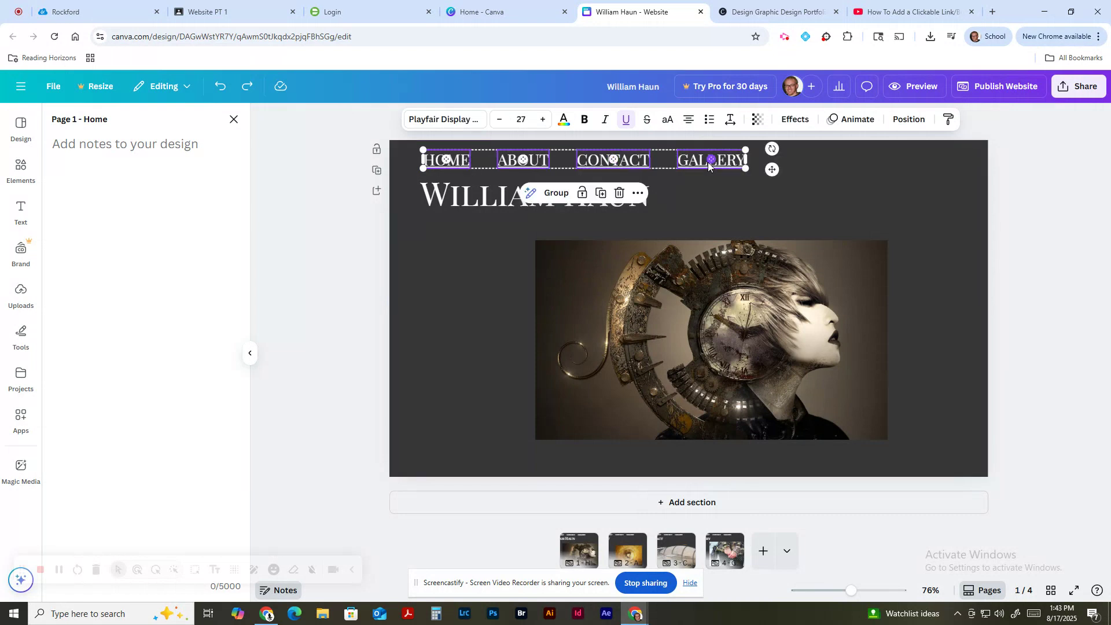
Step: Delete the About page's four unlinked nav words and paste the linked set in their place
left_click(630, 553)
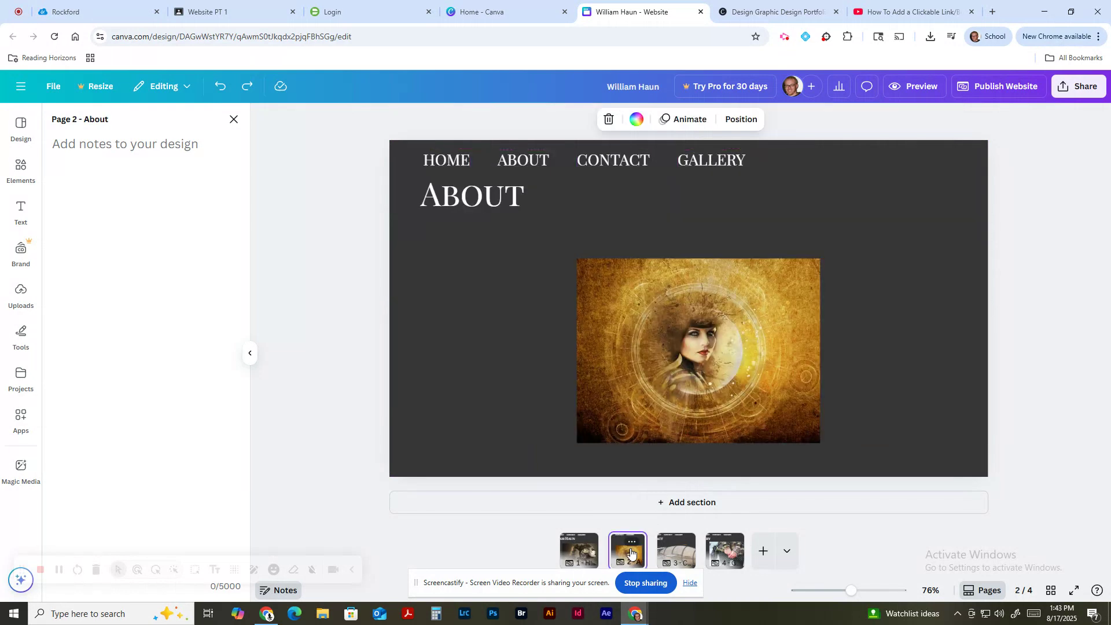
left_click(454, 161)
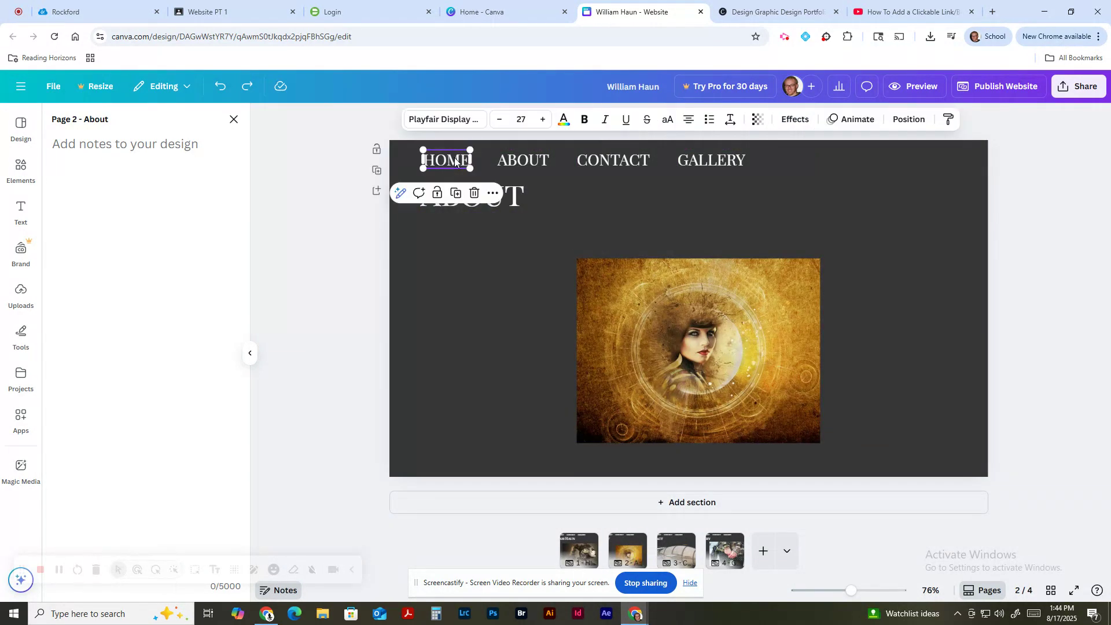
key("Delete")
left_click(523, 162)
key("Delete")
left_click(595, 161)
key("Delete")
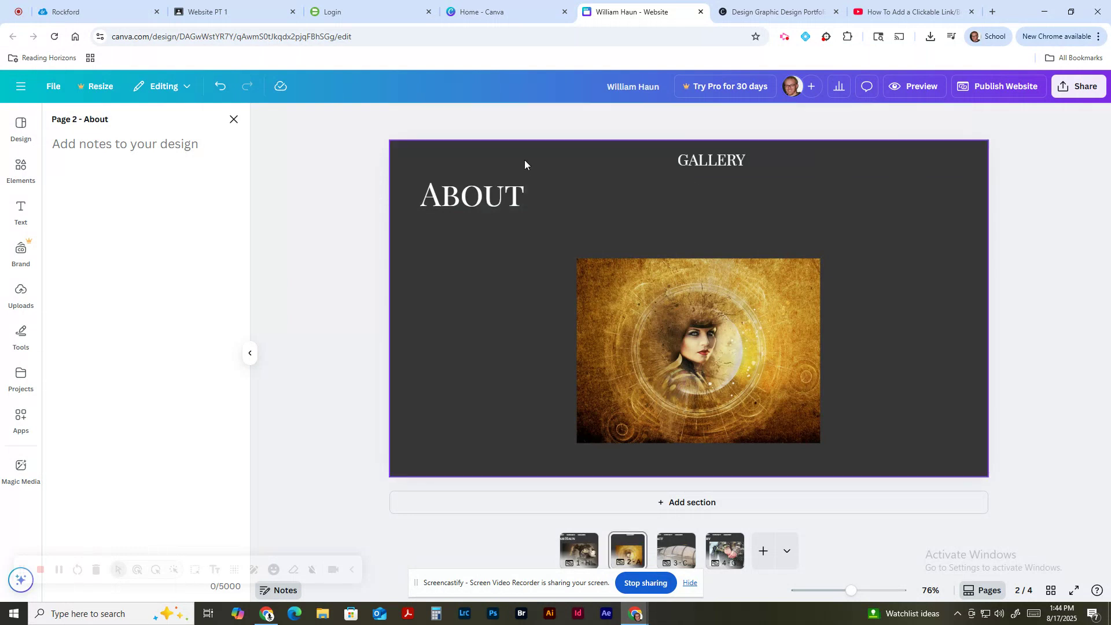
left_click(513, 159)
left_click(672, 159)
key("Delete")
key("ctrl+v")
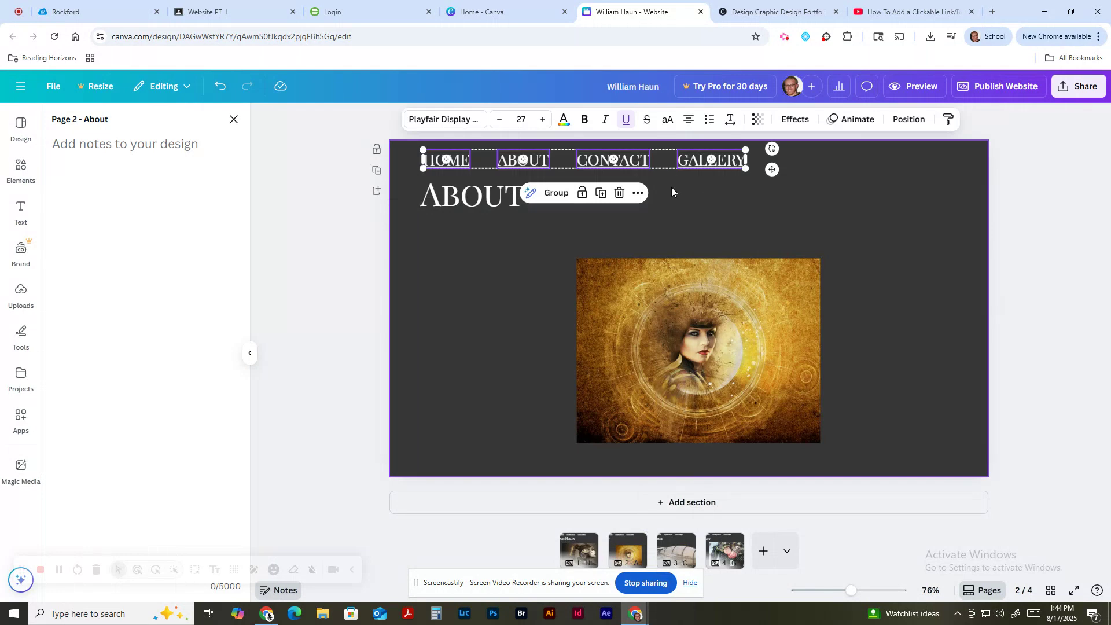
left_click(695, 217)
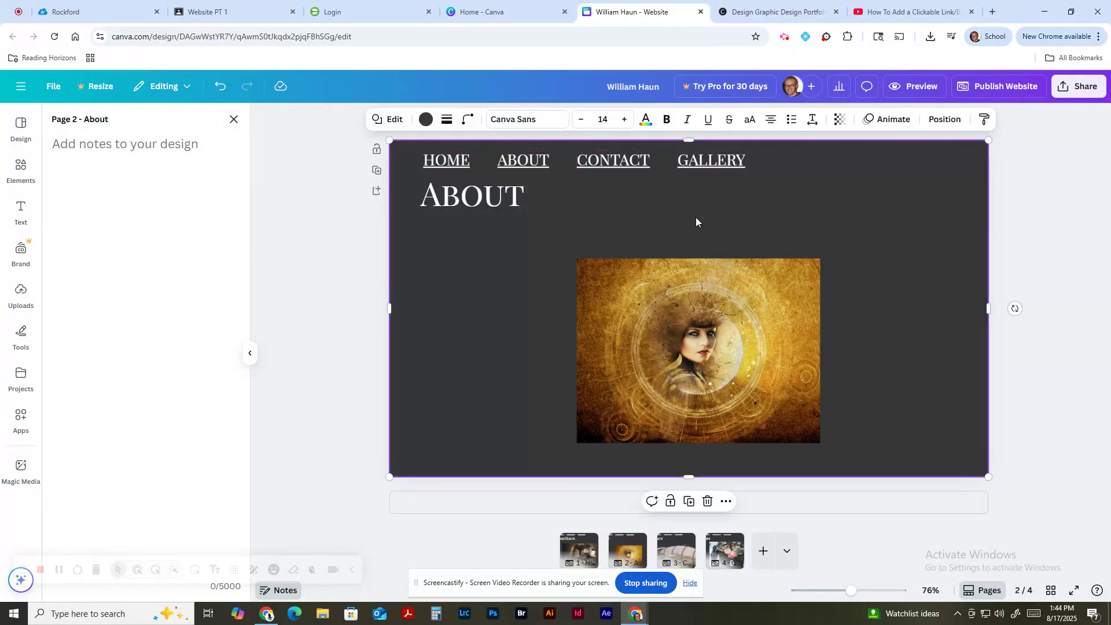
Step: Replace the Contact page's four old nav words with the pasted linked menu
left_click(688, 555)
left_click(463, 164)
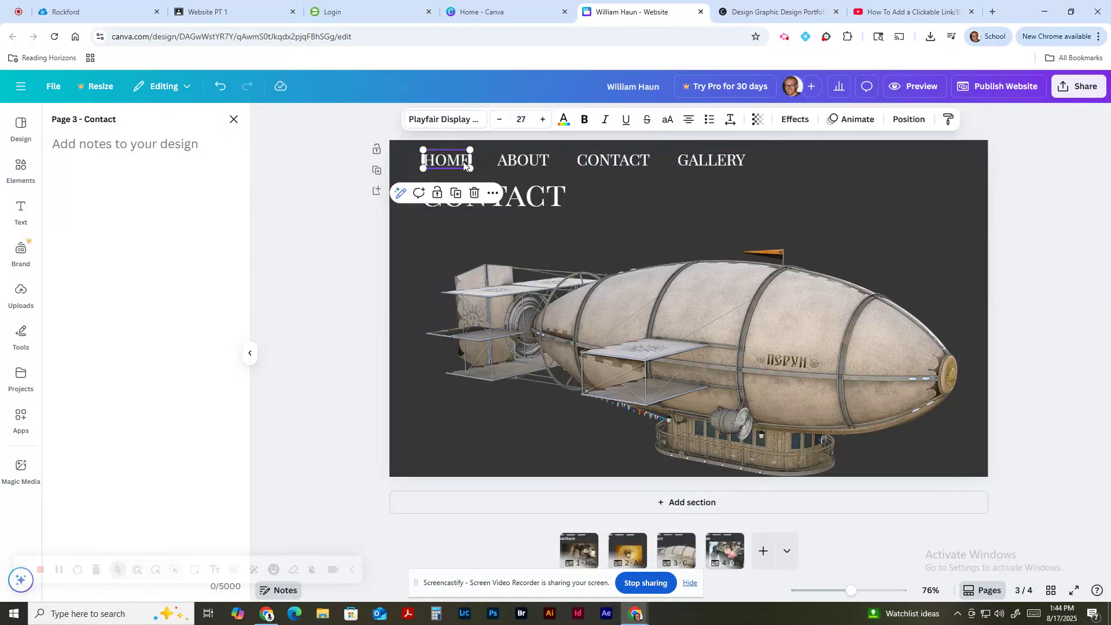
key("Delete")
left_click(519, 161)
key("Delete")
left_click(619, 163)
key("Delete")
left_click(695, 164)
key("Delete")
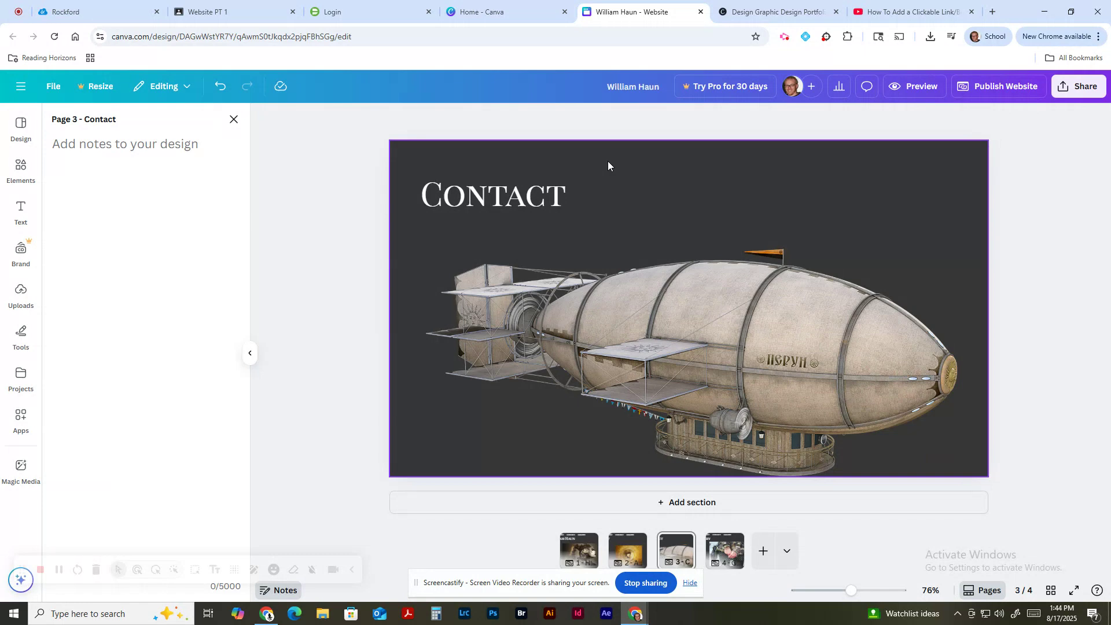
key("ctrl+v")
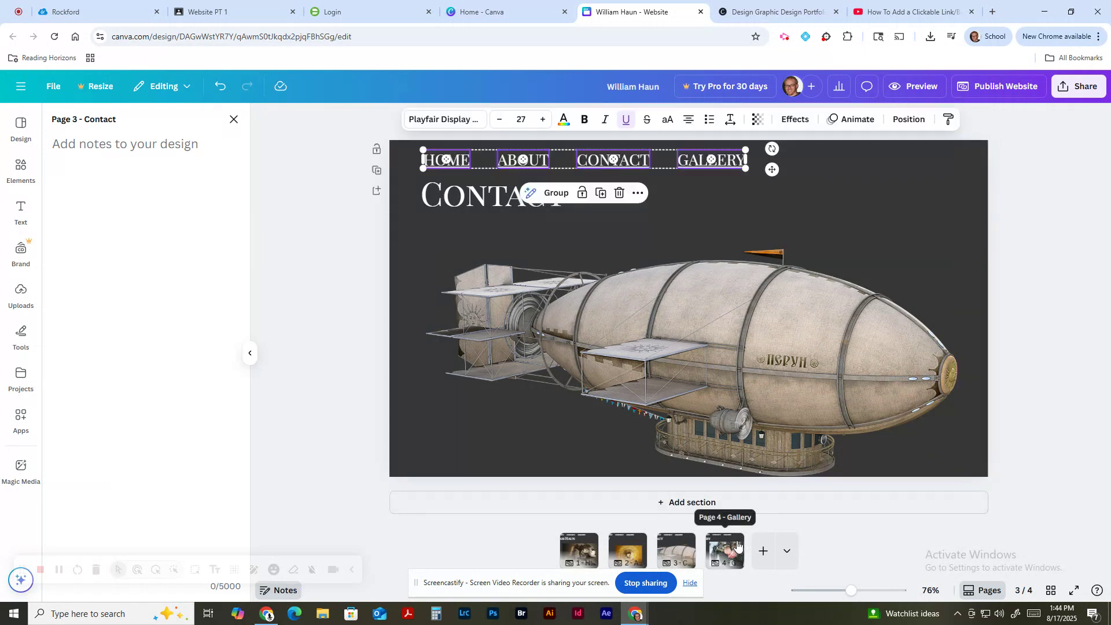
Step: Delete the Gallery page's four nav links, then restore the linked HOME–GALLERY row
right_click(730, 551)
left_click(458, 160)
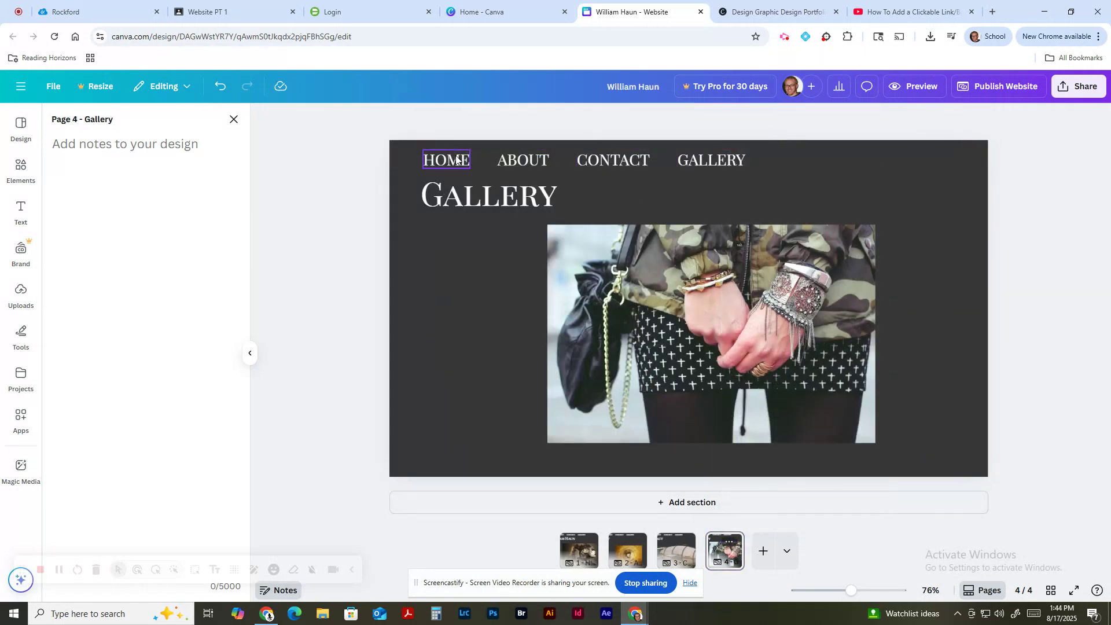
left_click(456, 159)
key("Delete")
left_click(522, 161)
key("Delete")
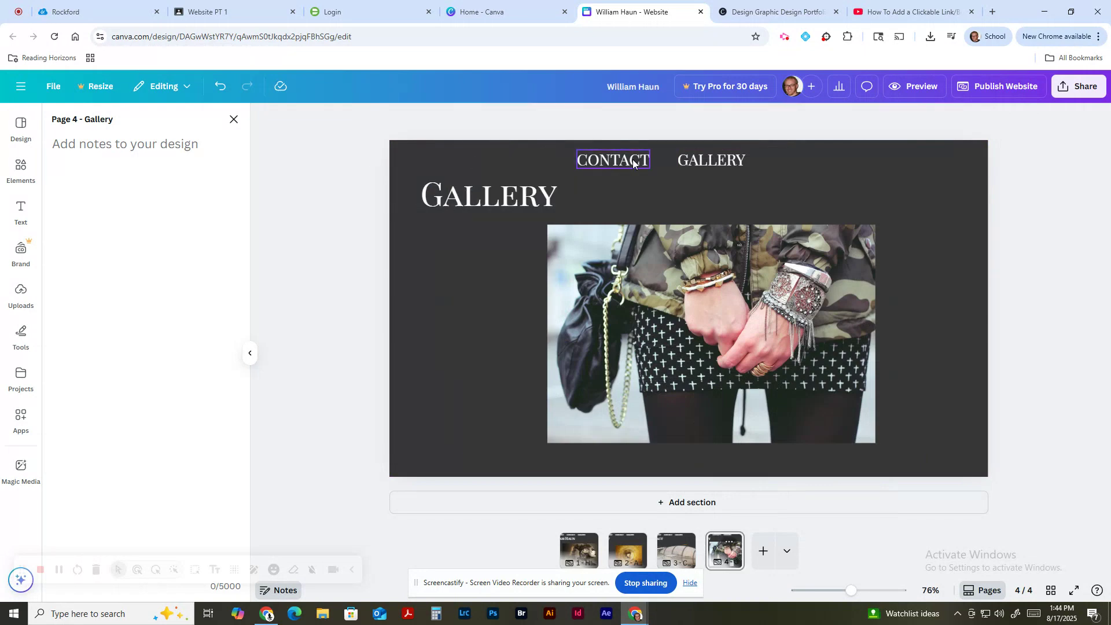
left_click(612, 160)
key("Delete")
left_click(707, 160)
key("Delete")
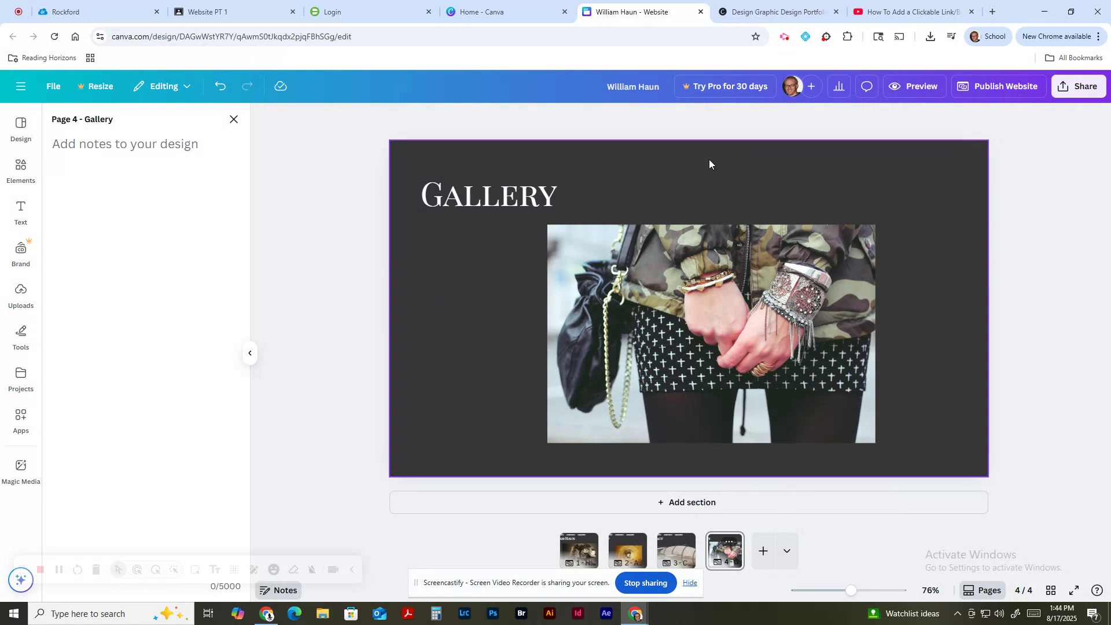
key("ctrl+v")
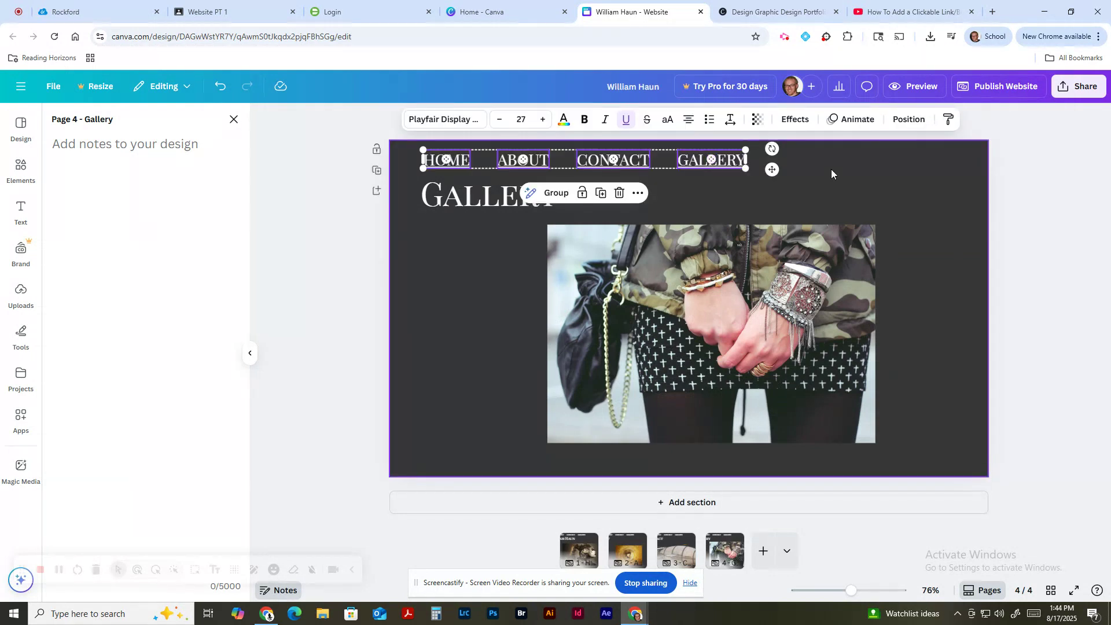
left_click(831, 169)
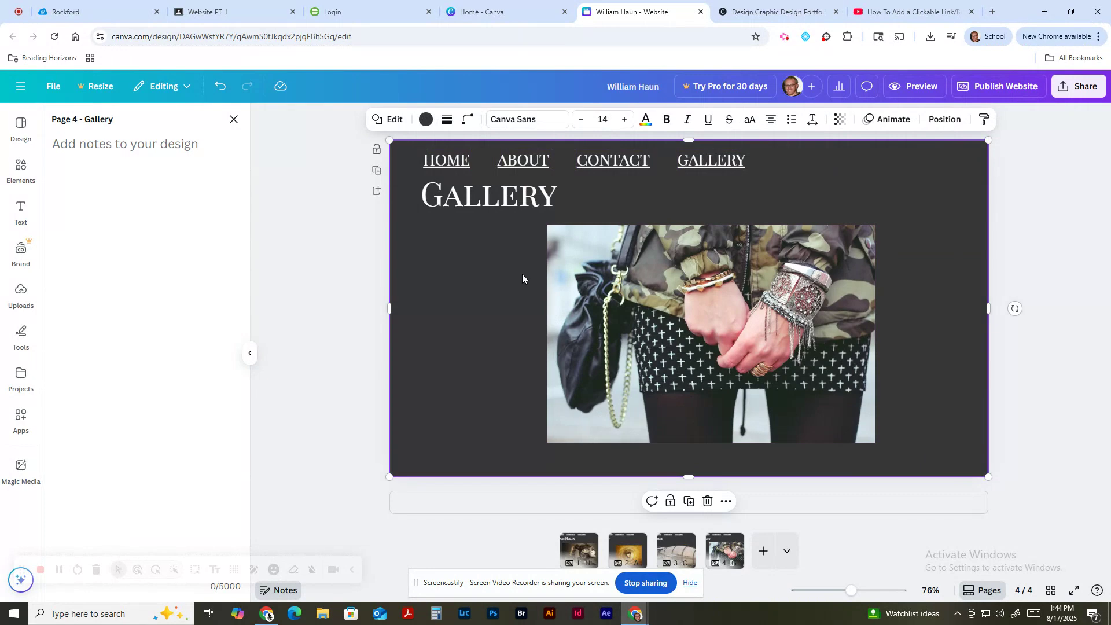
left_click(1002, 85)
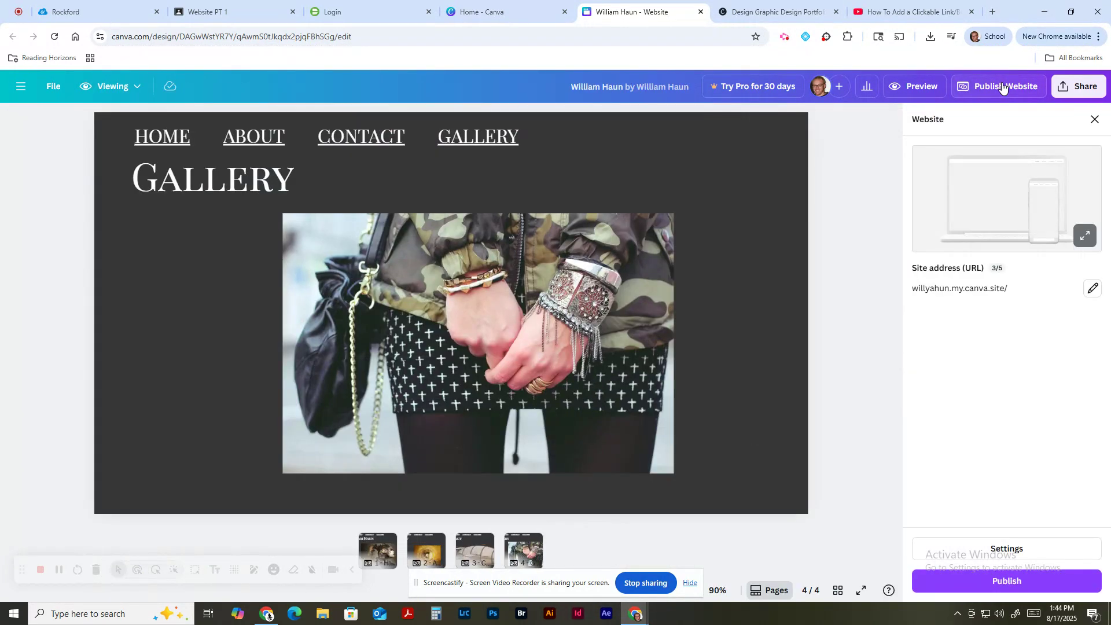
left_click(1014, 587)
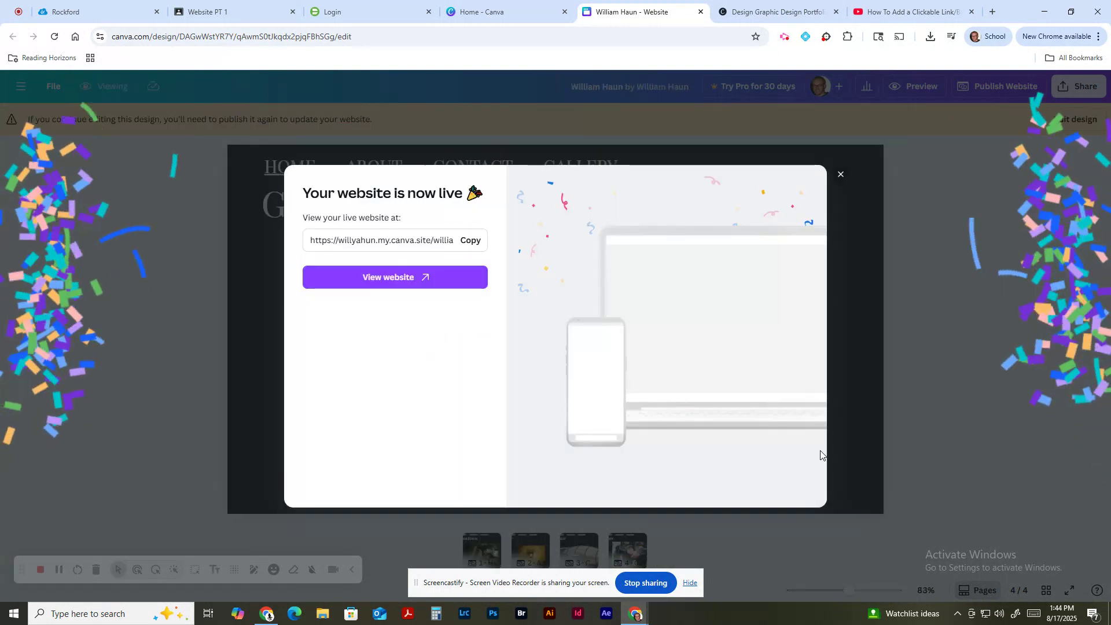
Step: Open the live site and test the ABOUT, CONTACT and GALLERY links, each reaching its page
left_click(429, 286)
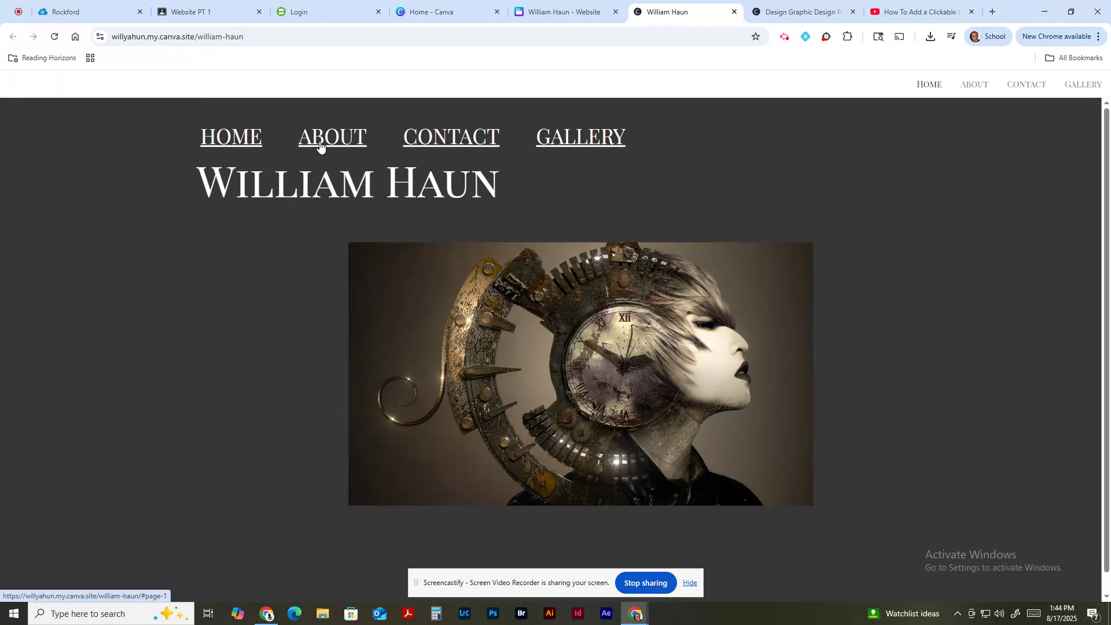
left_click(323, 144)
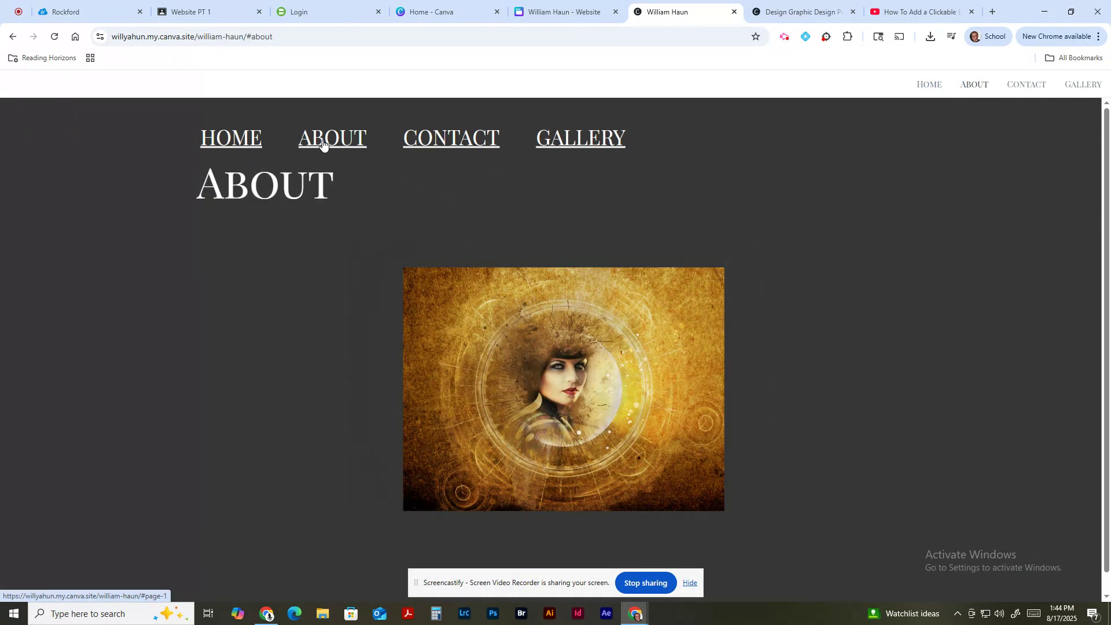
left_click(434, 140)
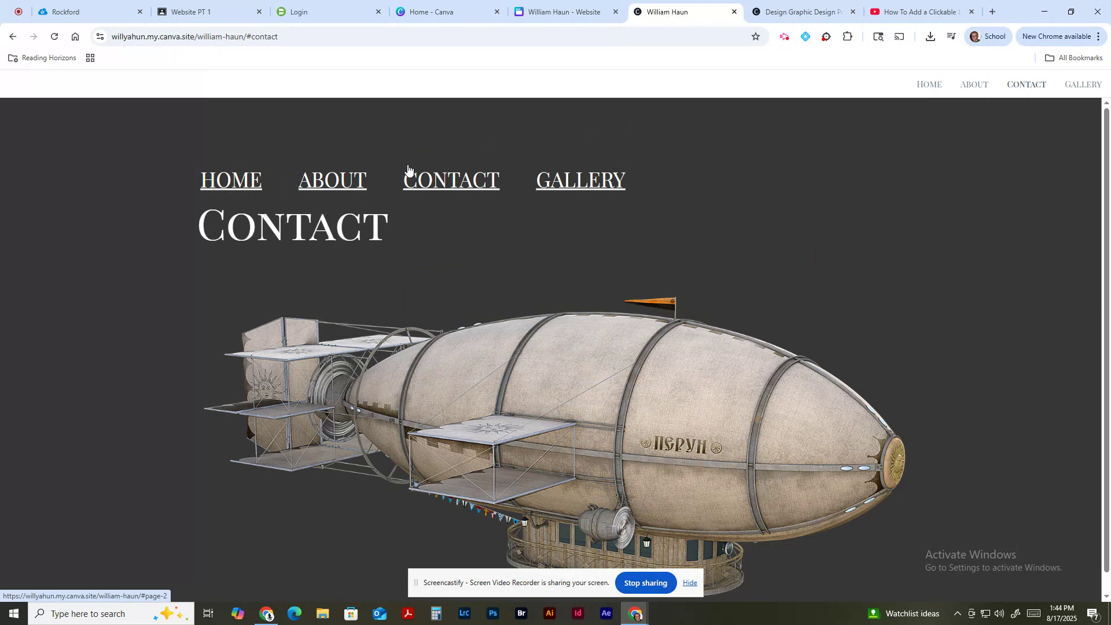
left_click(575, 181)
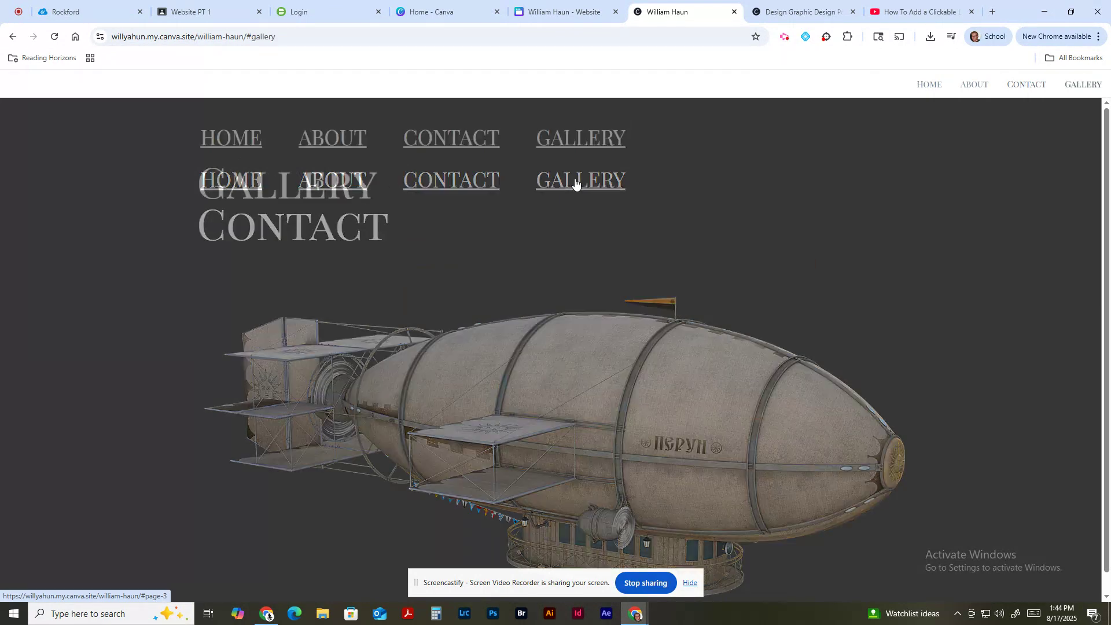
left_click(452, 142)
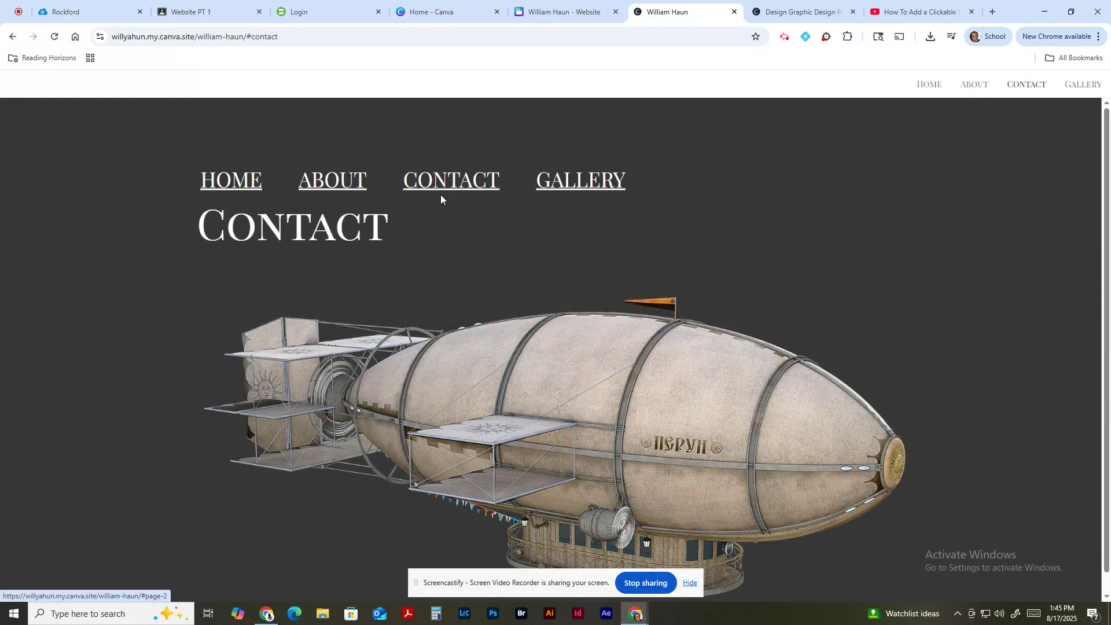
left_click(345, 184)
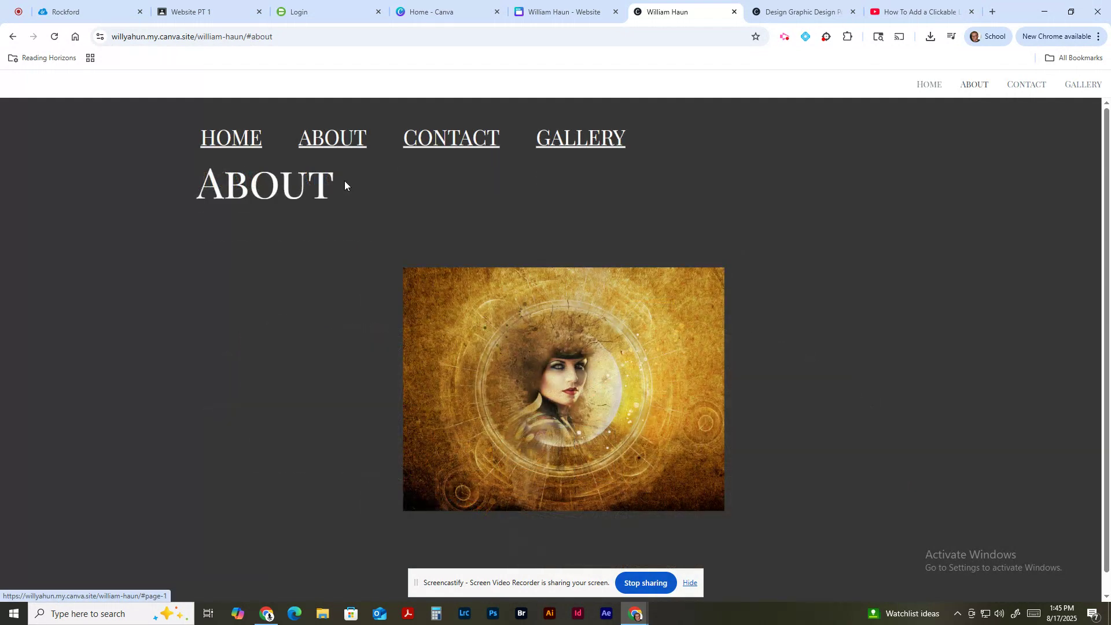
left_click(461, 147)
left_click(580, 175)
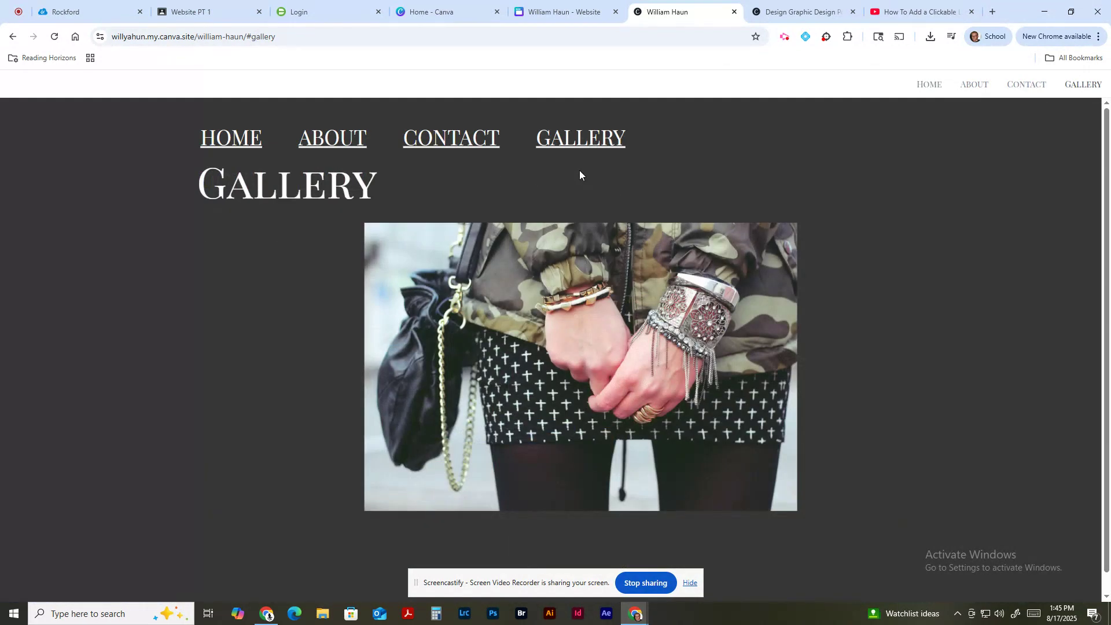
Step: Close the live-site tab and the 'now live' confirmation, and return to editing the design
left_click(735, 12)
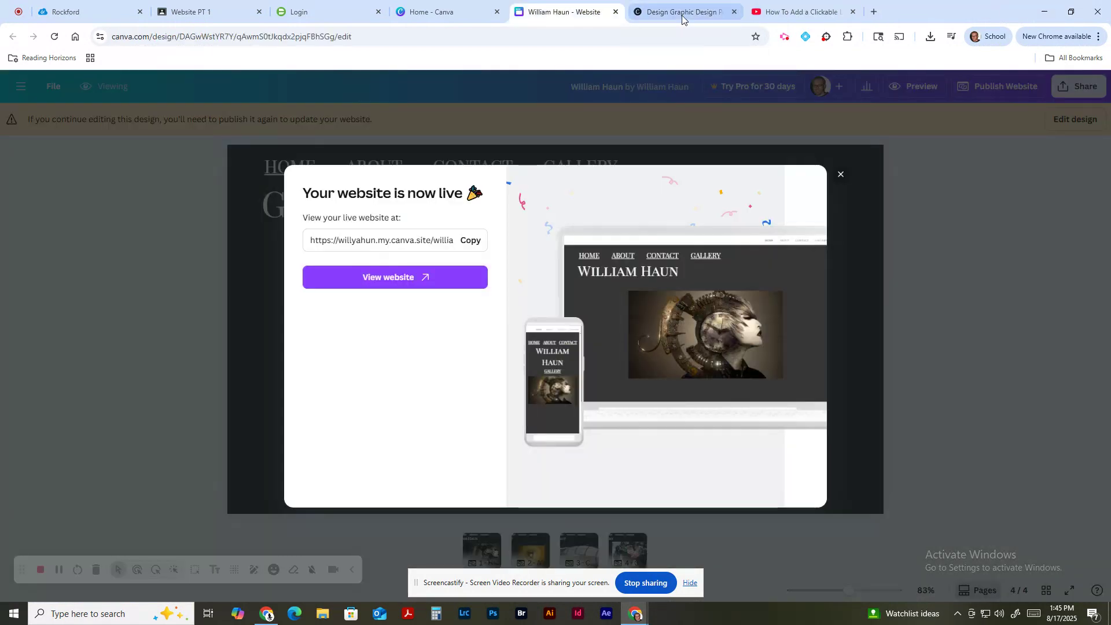
left_click(841, 176)
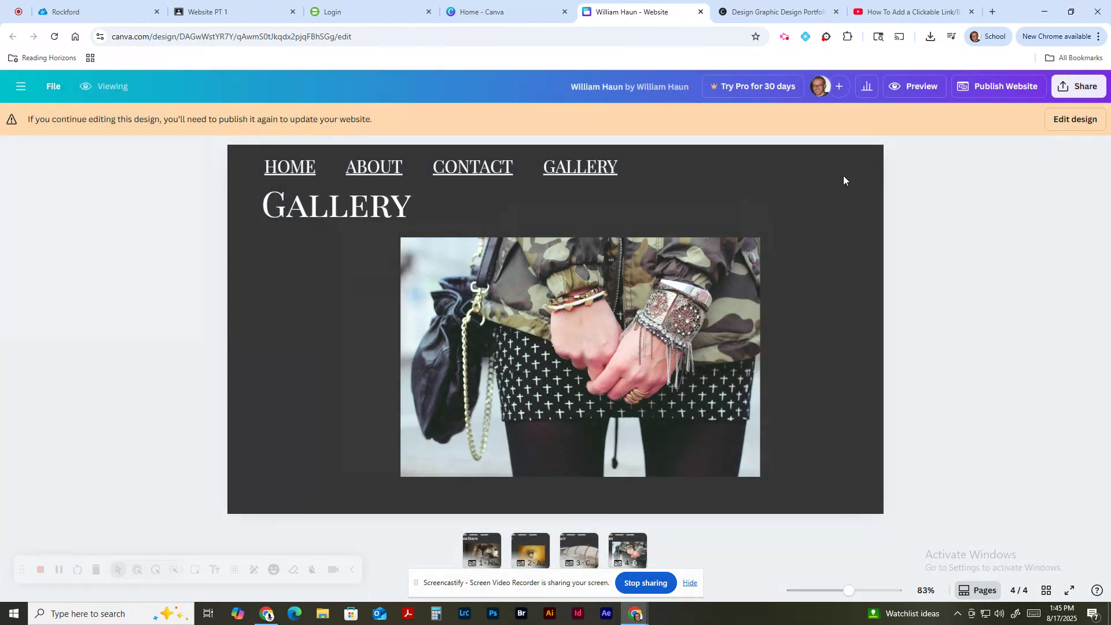
left_click(1078, 120)
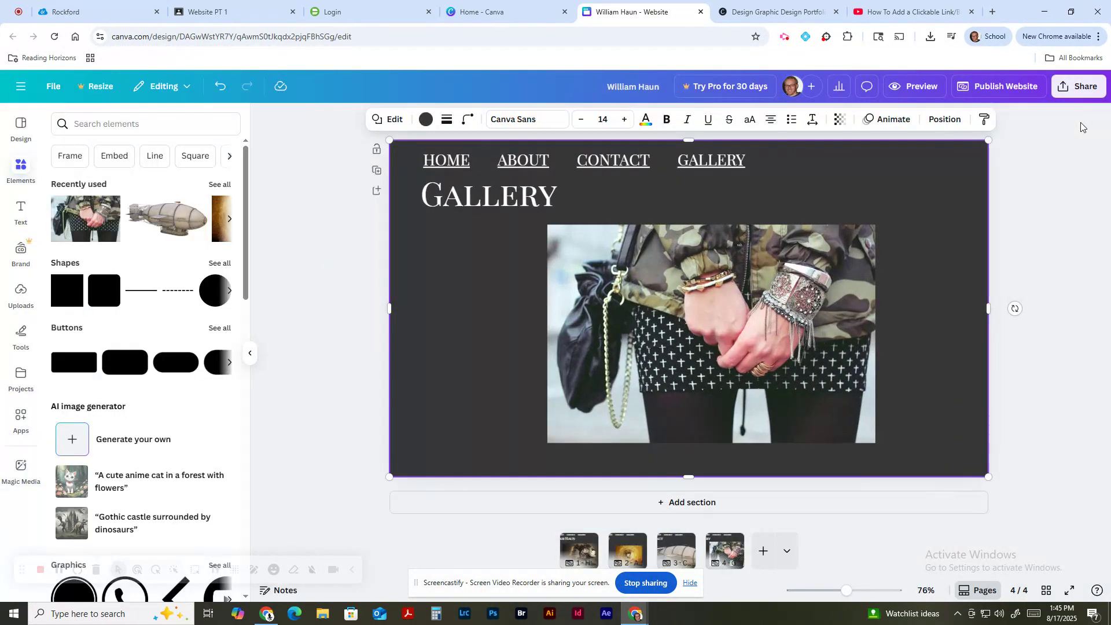
Step: Review pages Home, About, Contact and Gallery, ending on Page 4 – Gallery
right_click(680, 546)
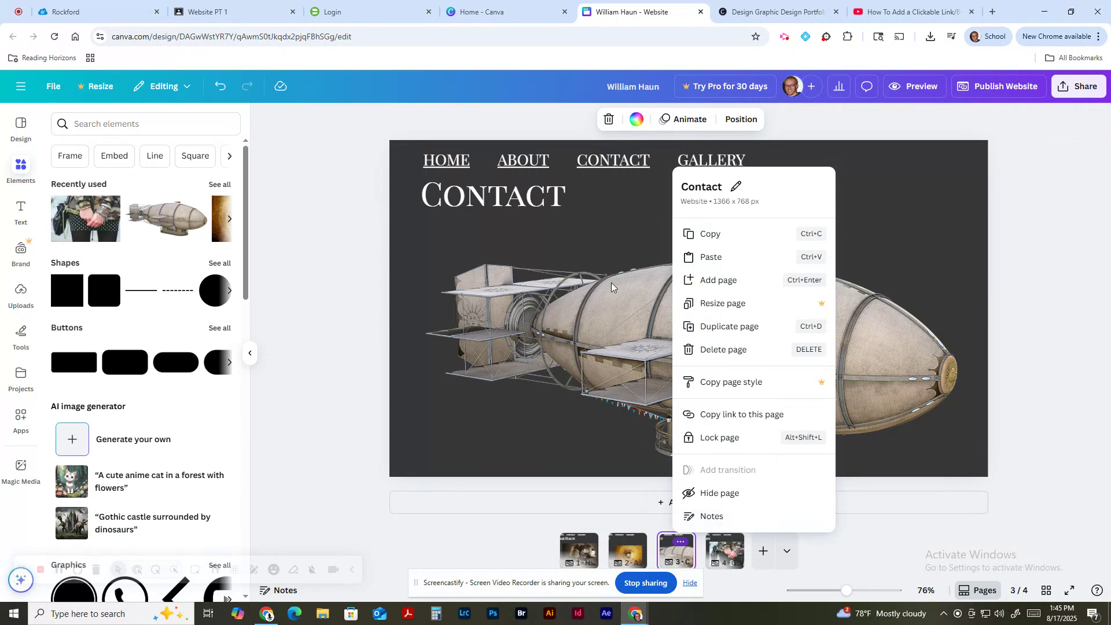
left_click(634, 554)
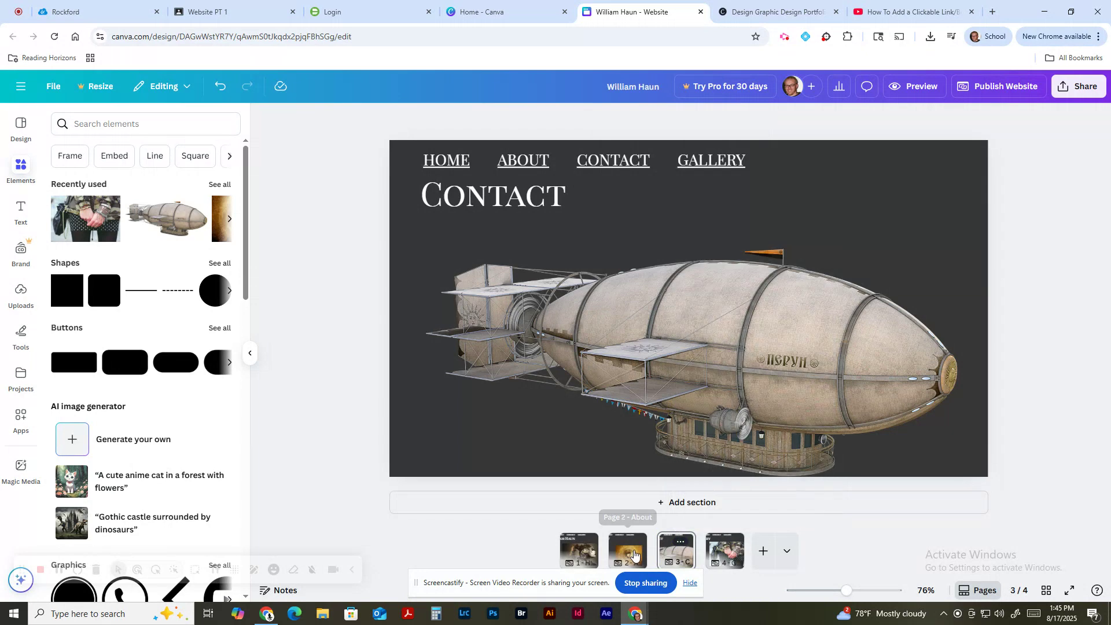
left_click(610, 551)
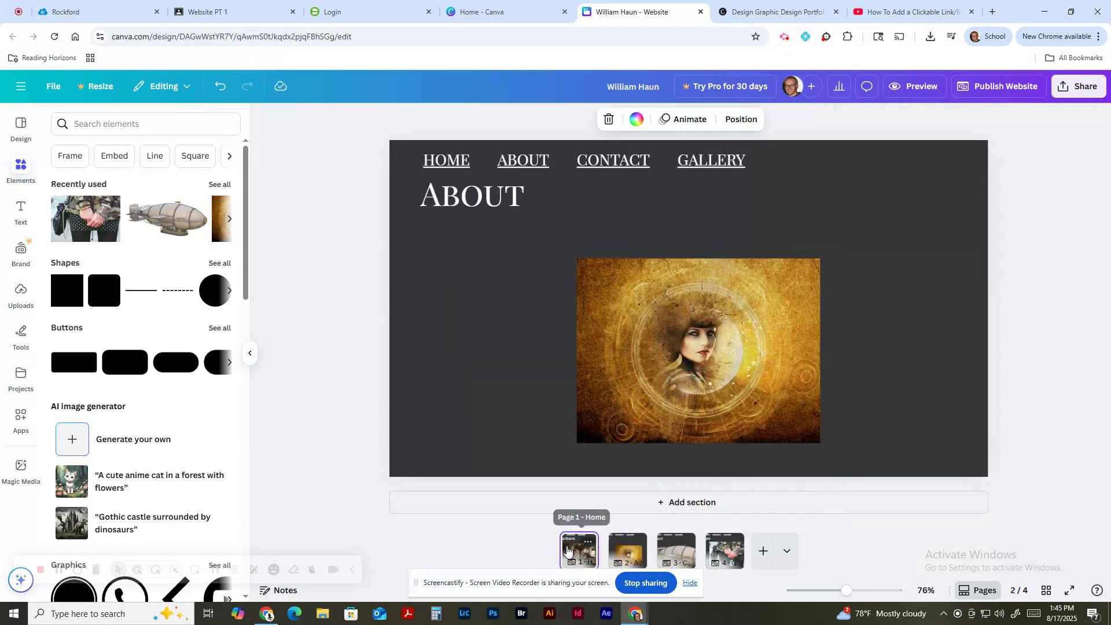
left_click(579, 550)
left_click(630, 550)
left_click(676, 550)
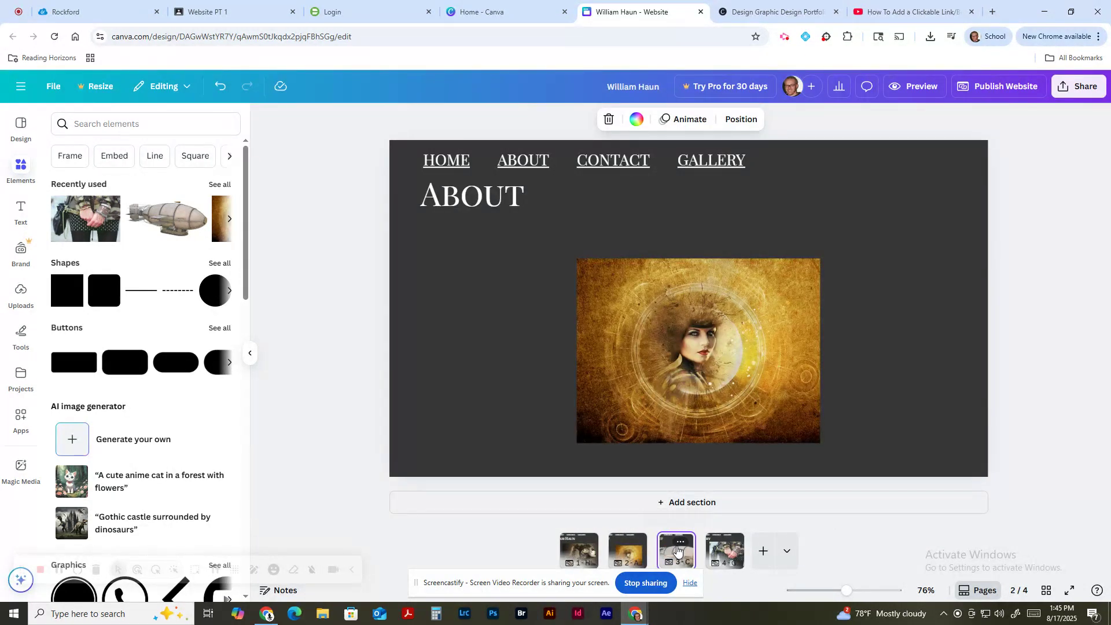
left_click(727, 552)
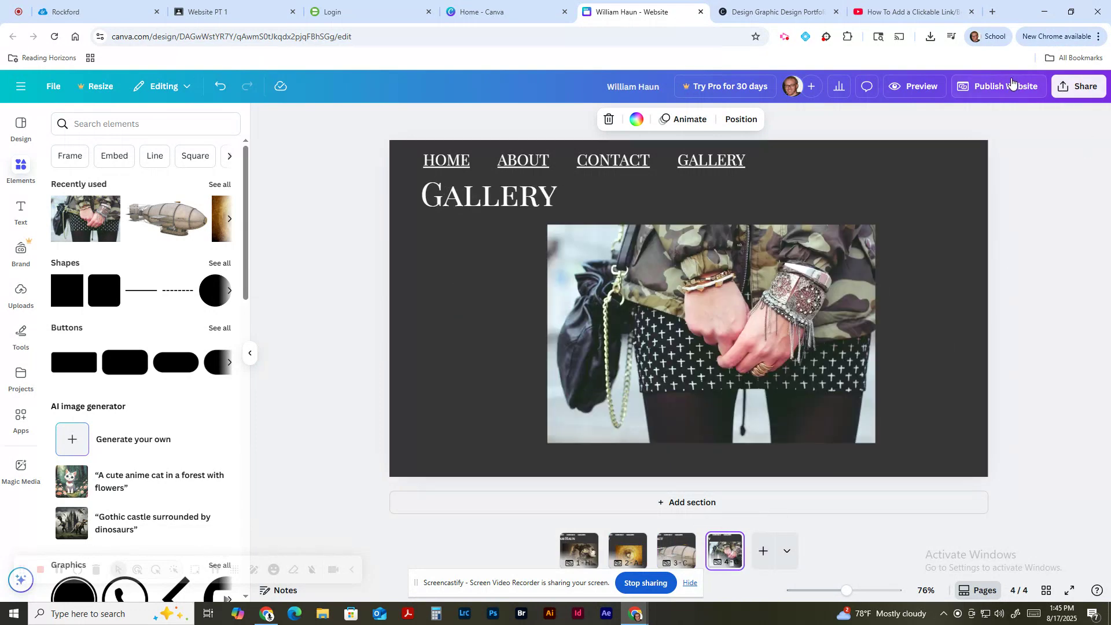
Step: Republish the website with the latest changes and view the updated live site
left_click(978, 93)
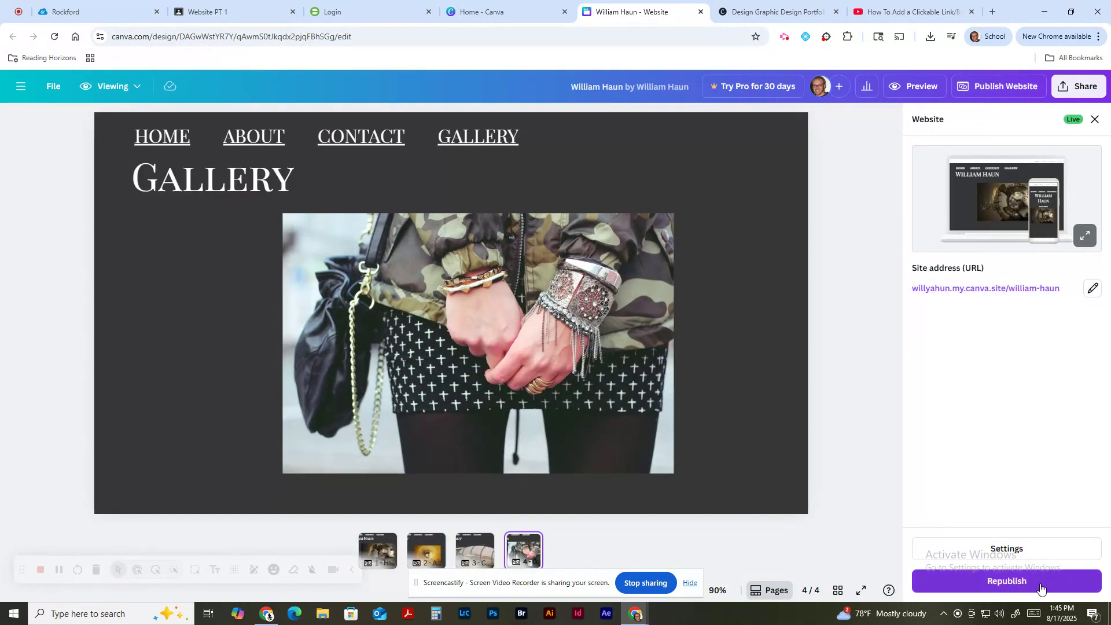
left_click(1040, 588)
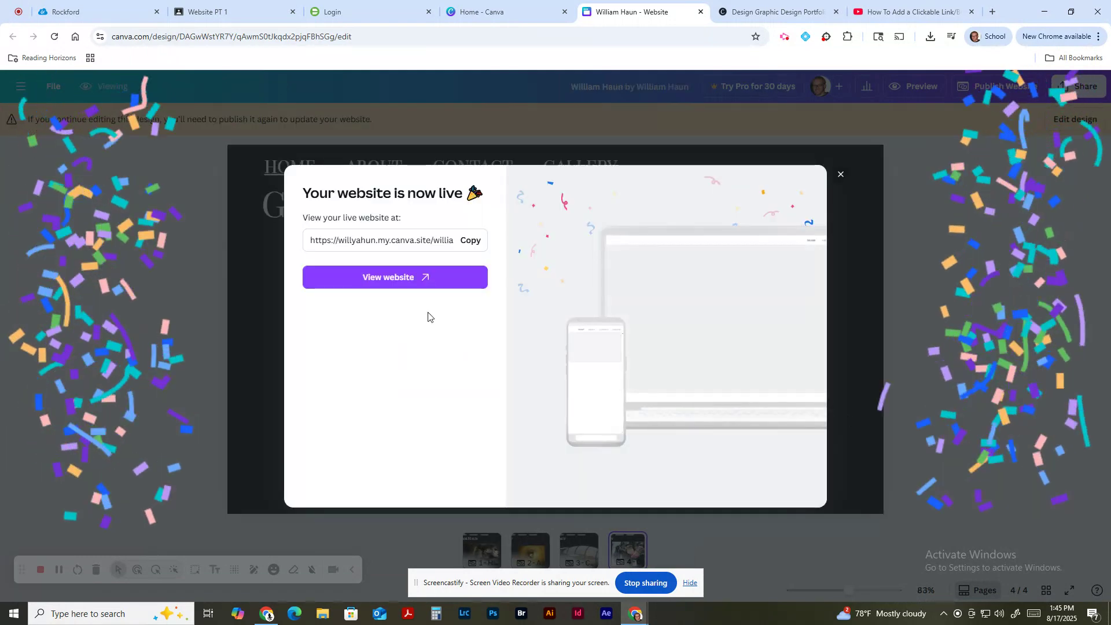
left_click(397, 283)
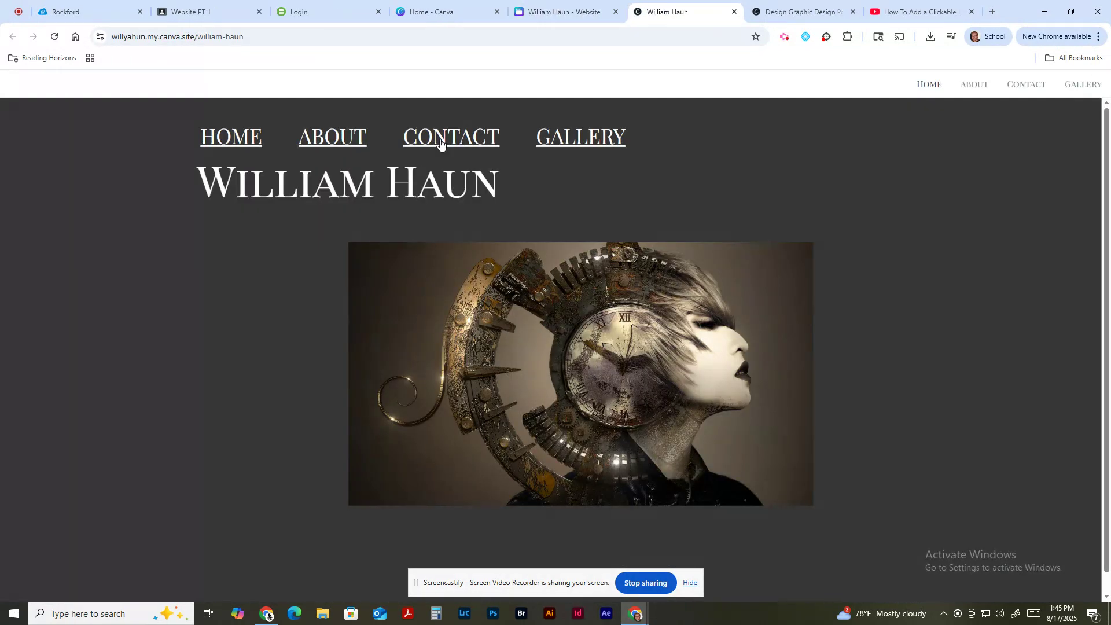
Step: Test the CONTACT, GALLERY, ABOUT and HOME links on the live site, then return to Canva
left_click(440, 139)
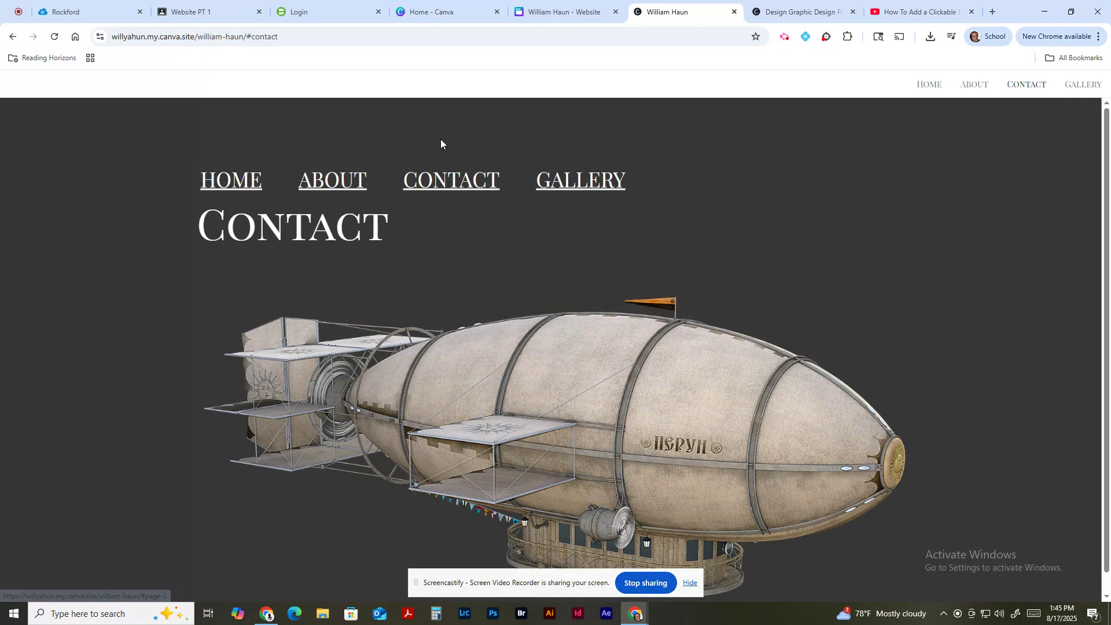
left_click(564, 189)
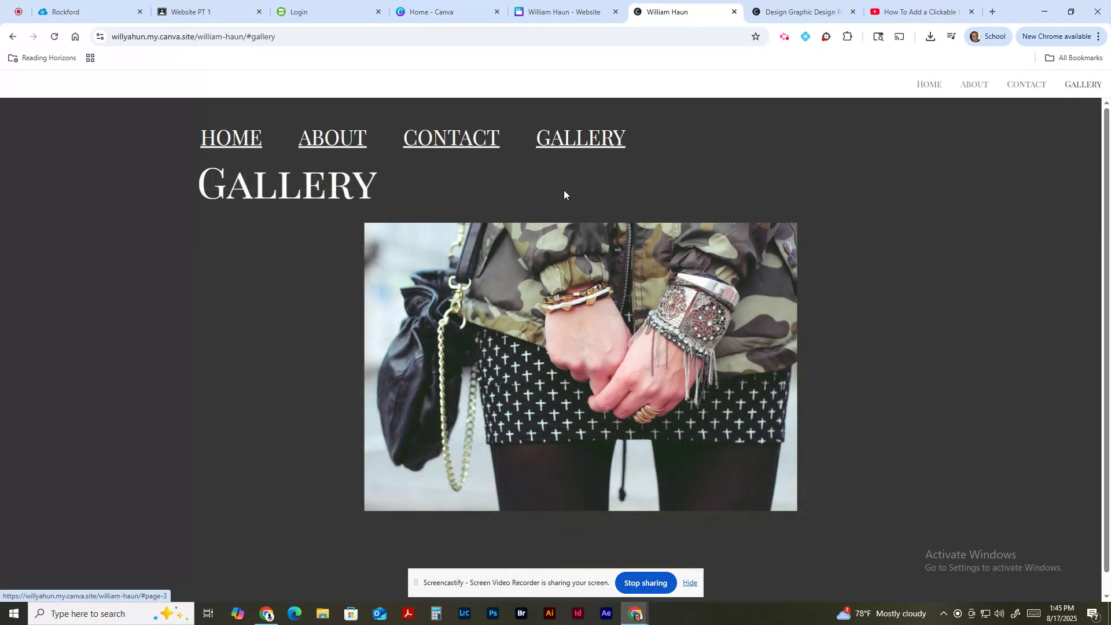
left_click(343, 149)
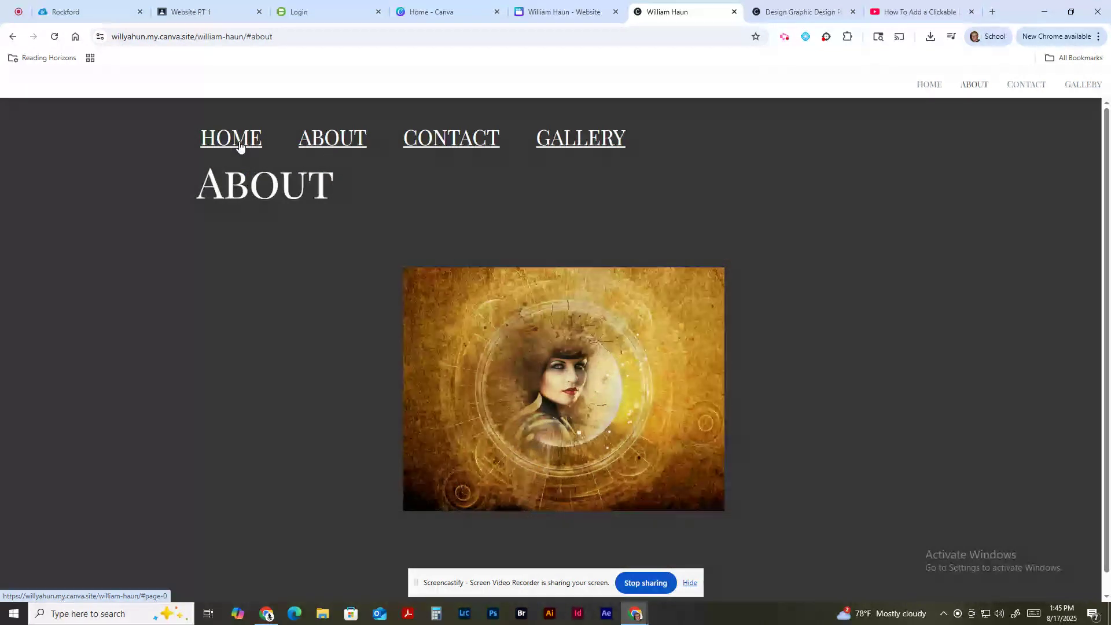
left_click(242, 145)
left_click(431, 139)
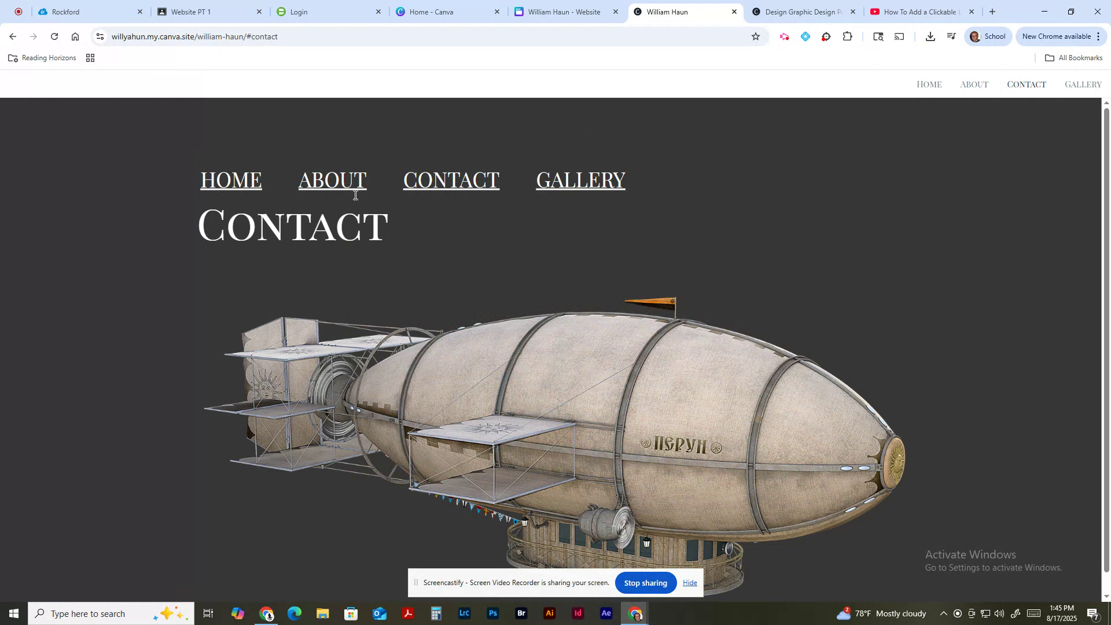
left_click(561, 12)
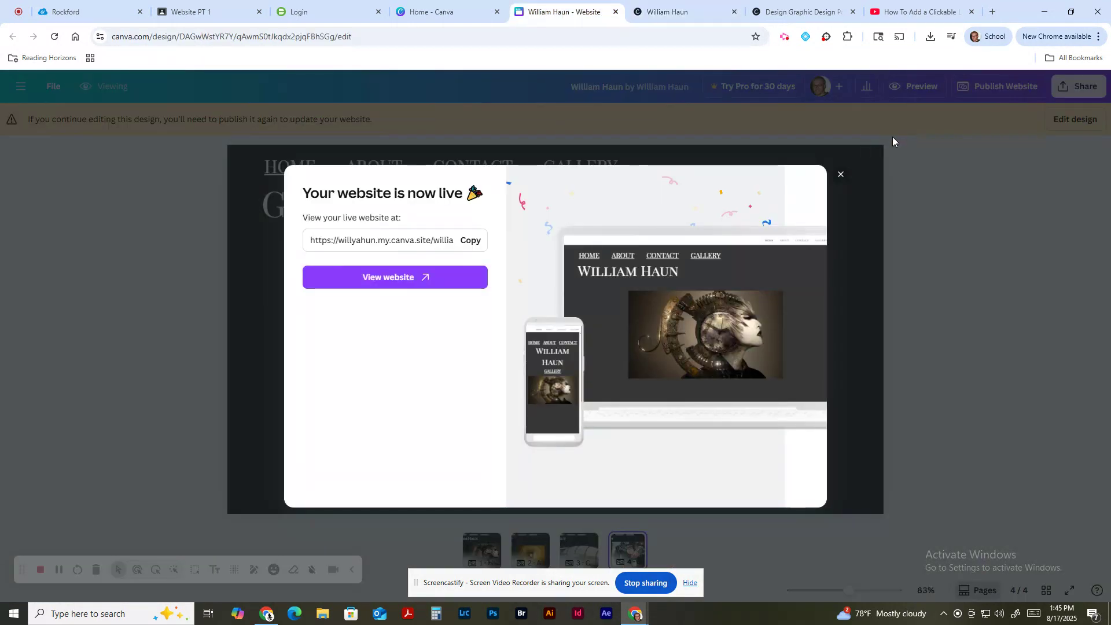
Step: Return to editing, go to the Contact page and delete its Contact title
left_click(842, 176)
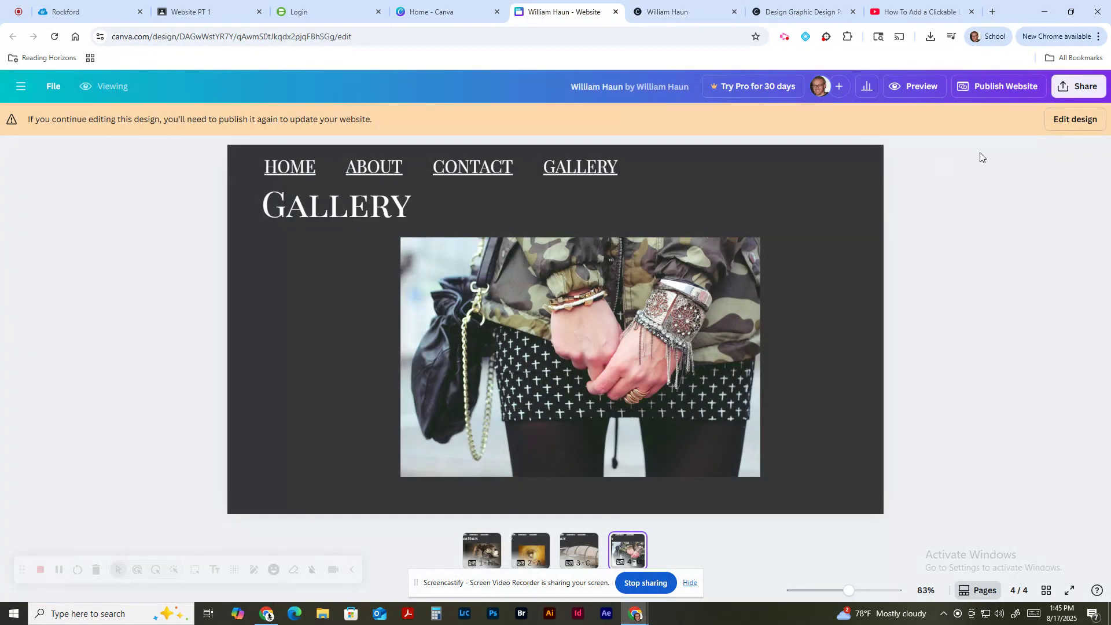
left_click(1059, 133)
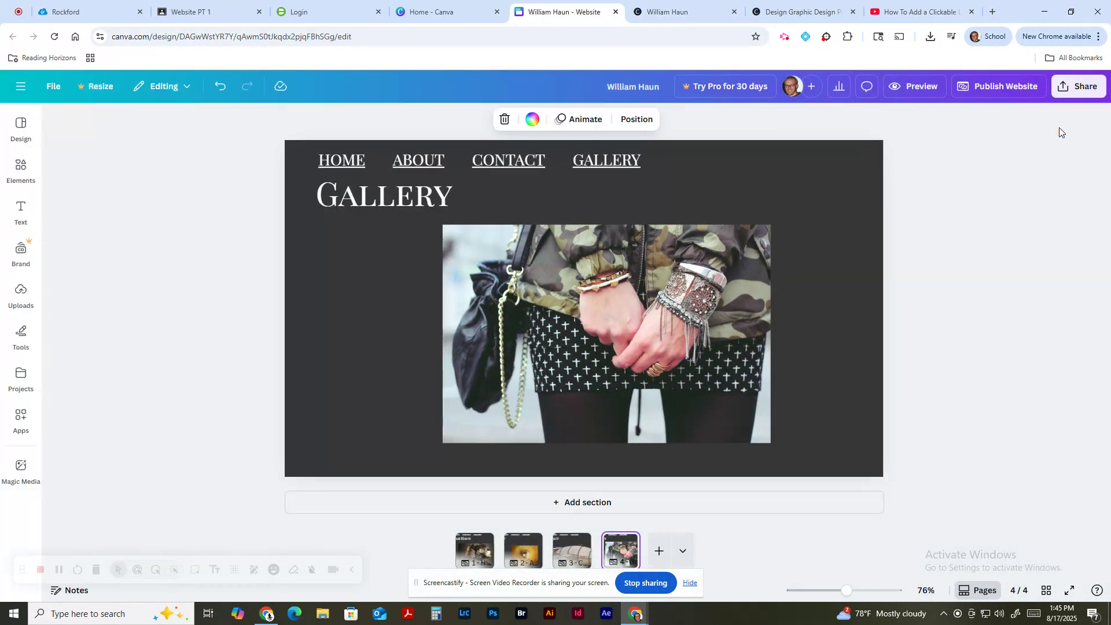
left_click(571, 556)
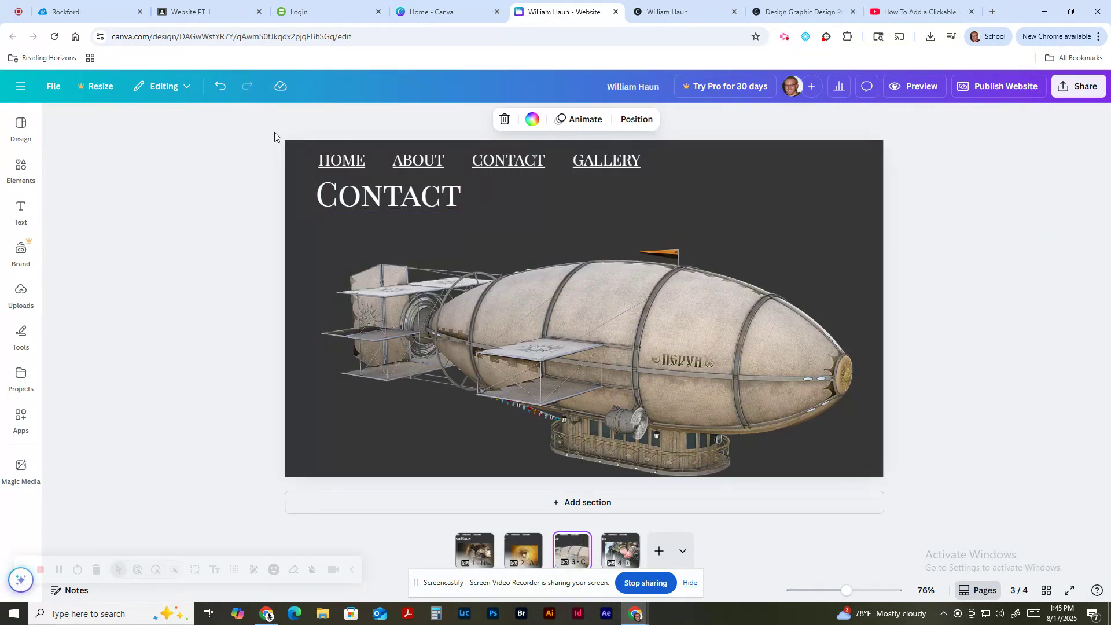
left_click_drag(275, 137, 875, 454)
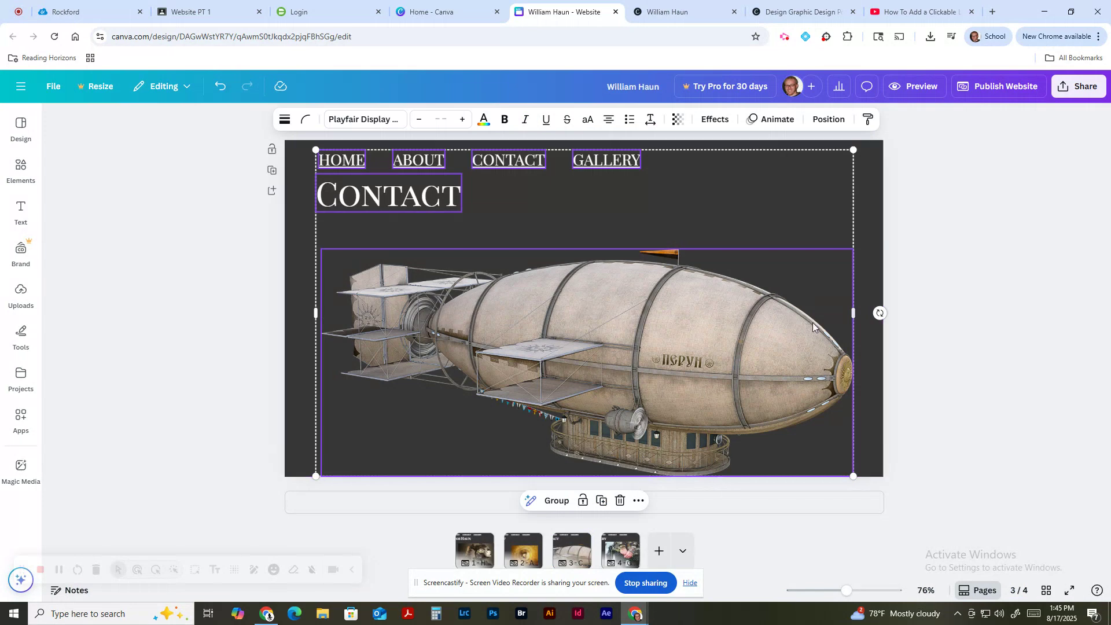
left_click(943, 316)
left_click(398, 207)
key("Delete")
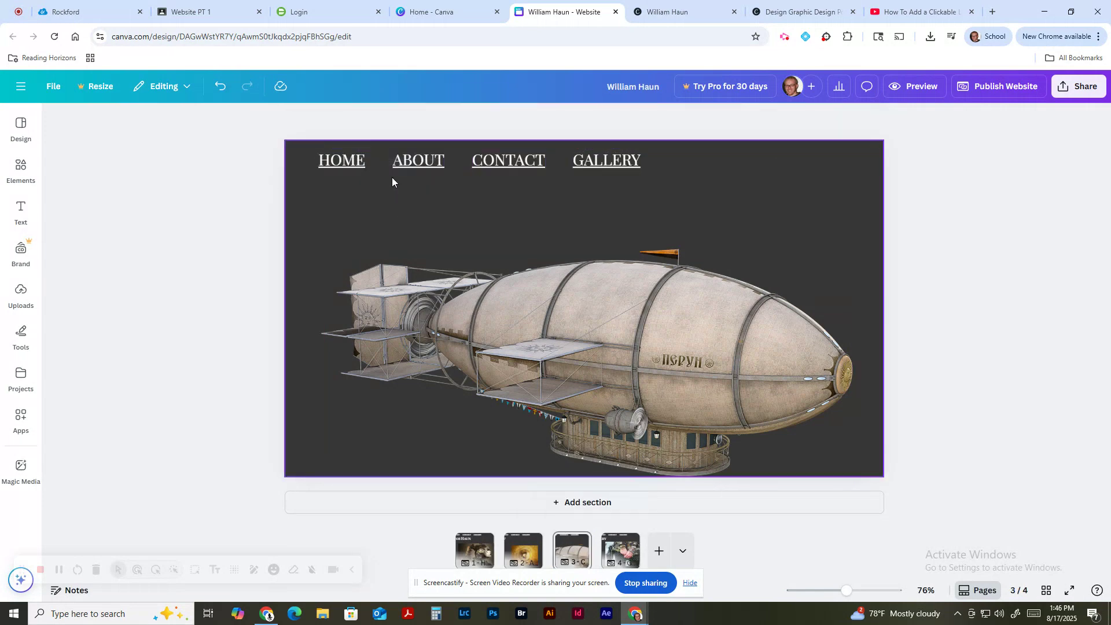
Step: Delete the HOME, ABOUT, CONTACT and GALLERY links and the airship image
left_click(351, 165)
key("Delete")
left_click(426, 162)
key("Delete")
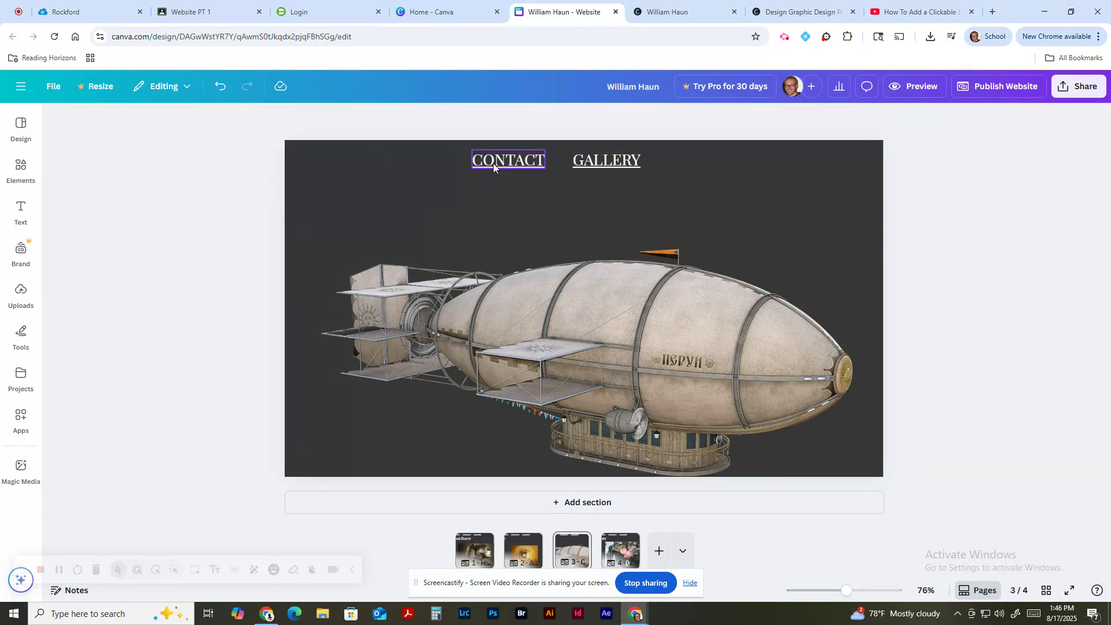
left_click(493, 163)
key("Delete")
left_click(614, 161)
key("Delete")
left_click(627, 306)
key("Delete")
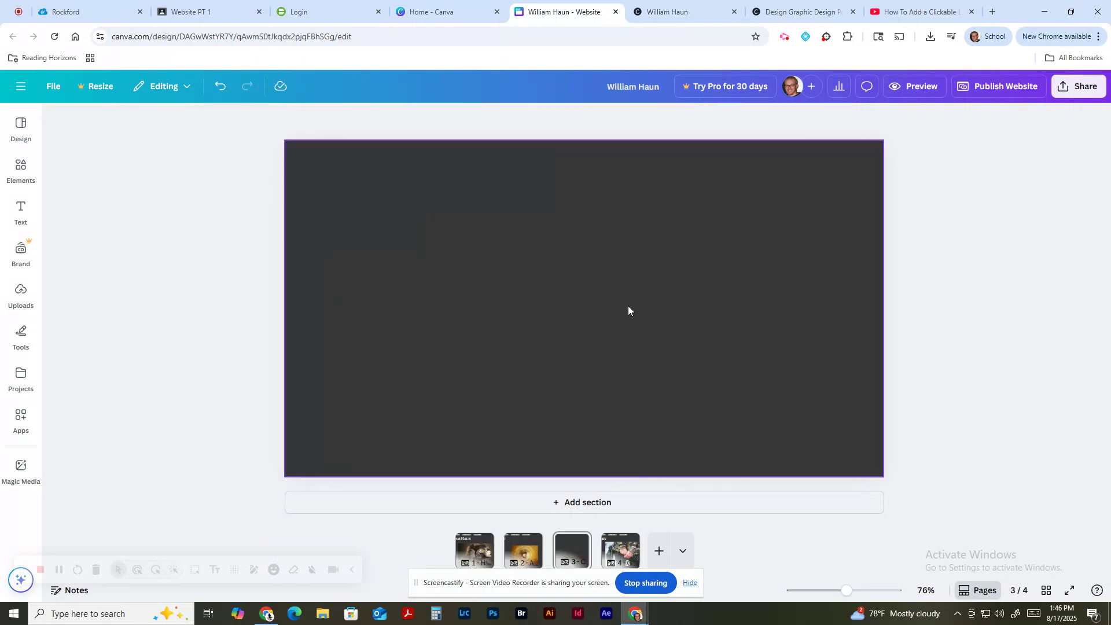
Step: On the About page, select the HOME, ABOUT, CONTACT, GALLERY links and ABOUT heading
left_click(540, 547)
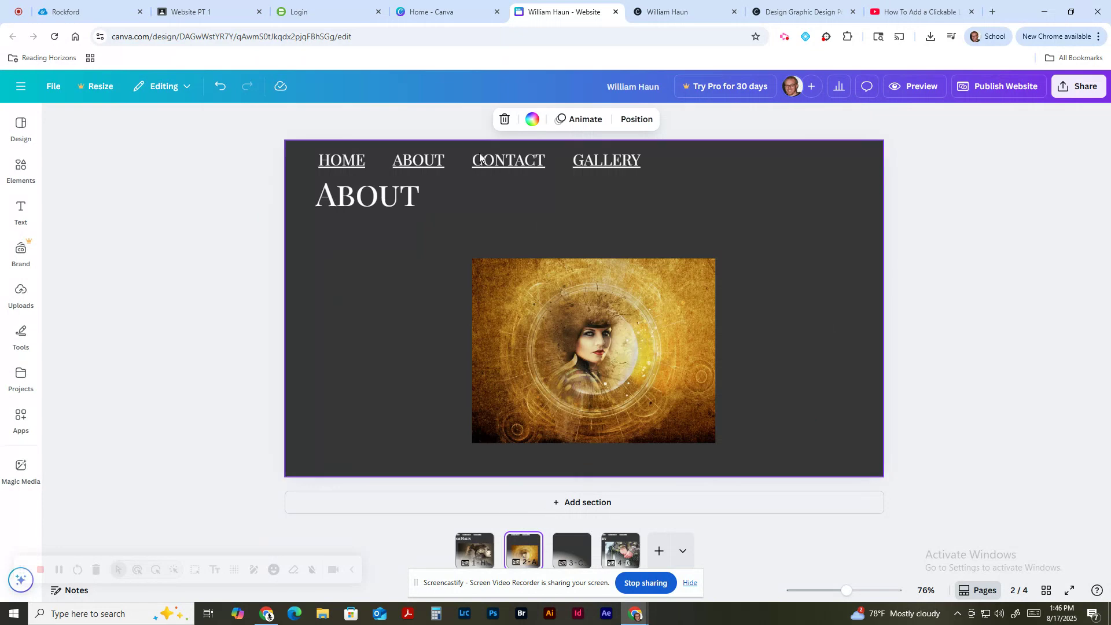
left_click(330, 163)
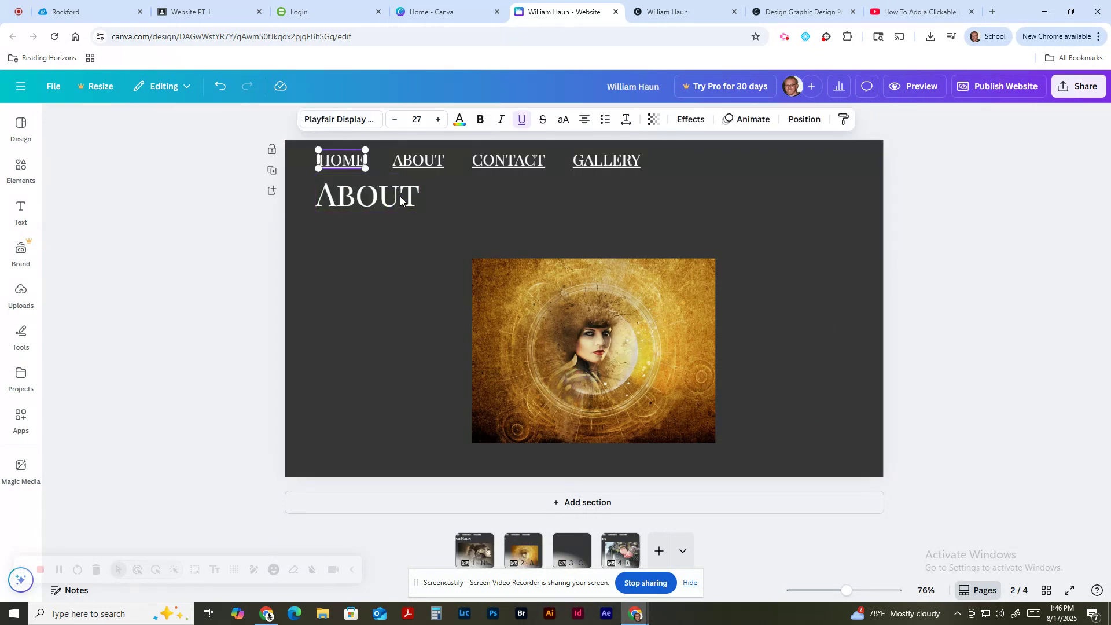
left_click(400, 196, "shift")
left_click(420, 160, "shift")
left_click(538, 160, "shift")
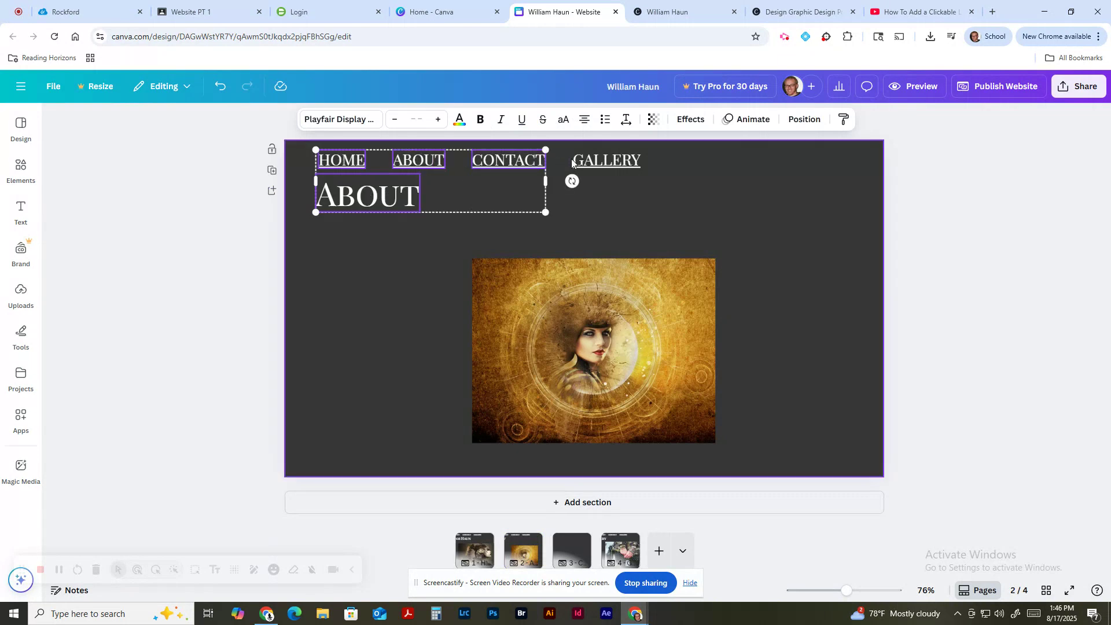
left_click(572, 159, "shift")
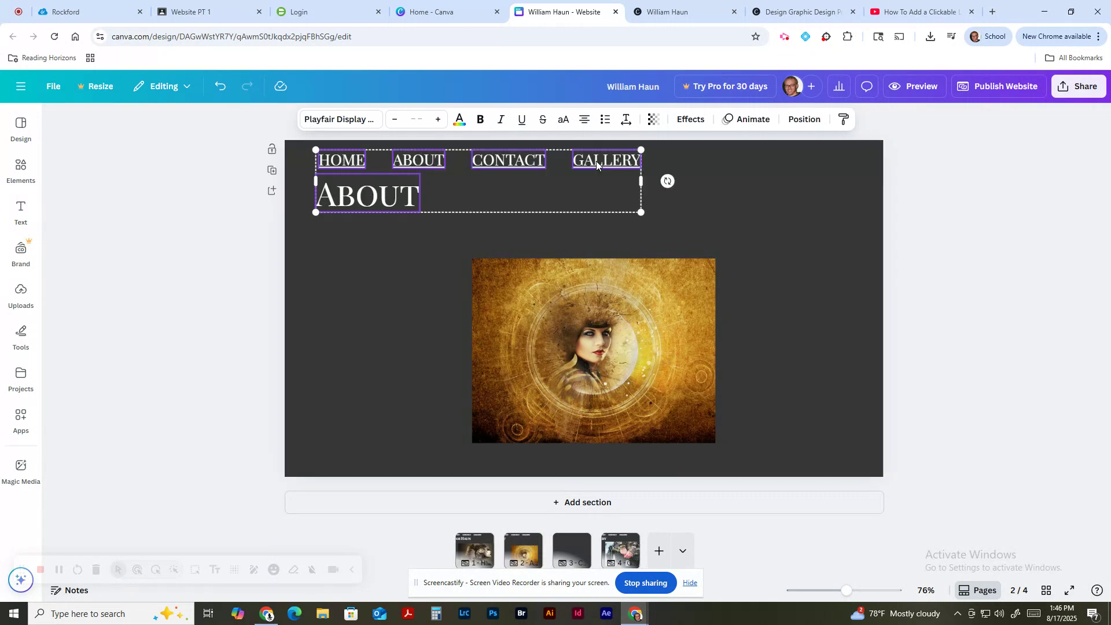
Step: Paste the copied header onto the Contact page and change the heading to CONTACT
right_click(571, 569)
left_click(501, 409)
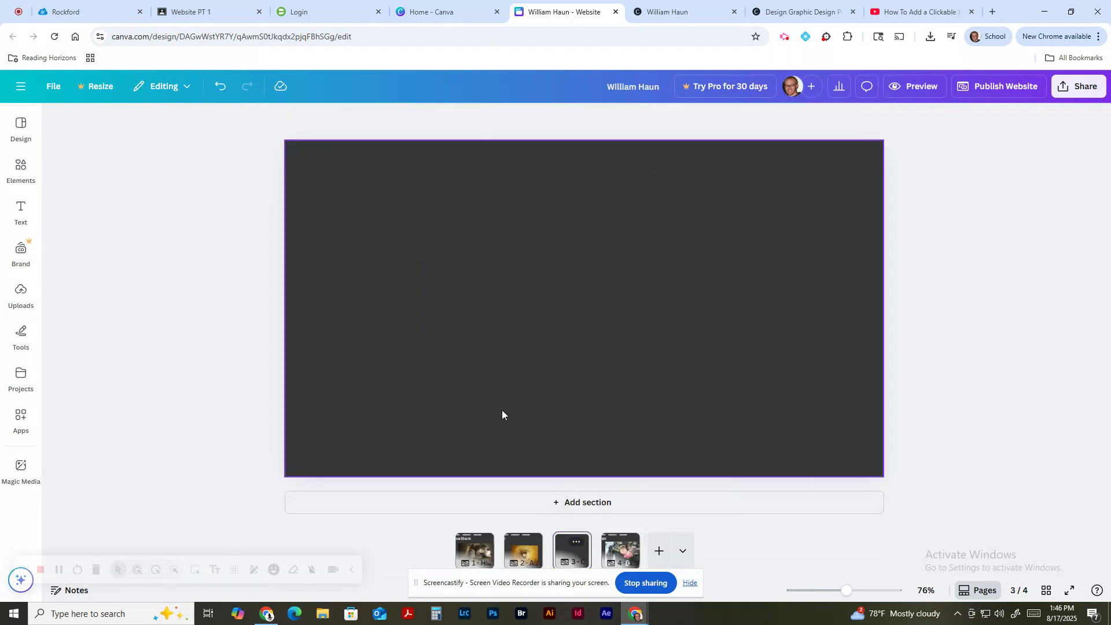
key("ctrl+v")
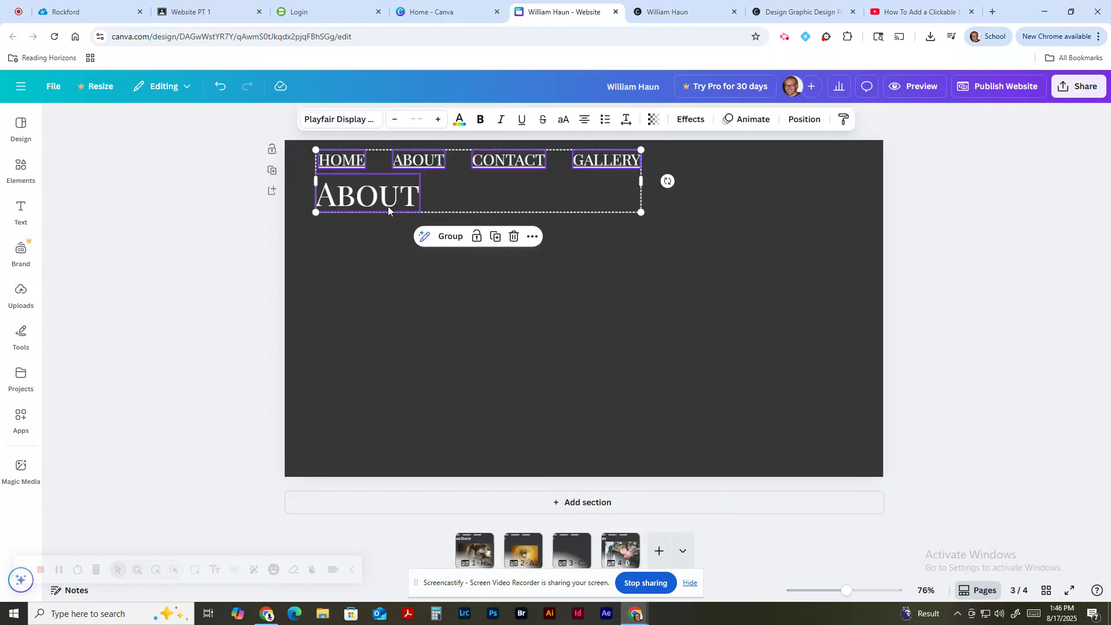
double_click(387, 203)
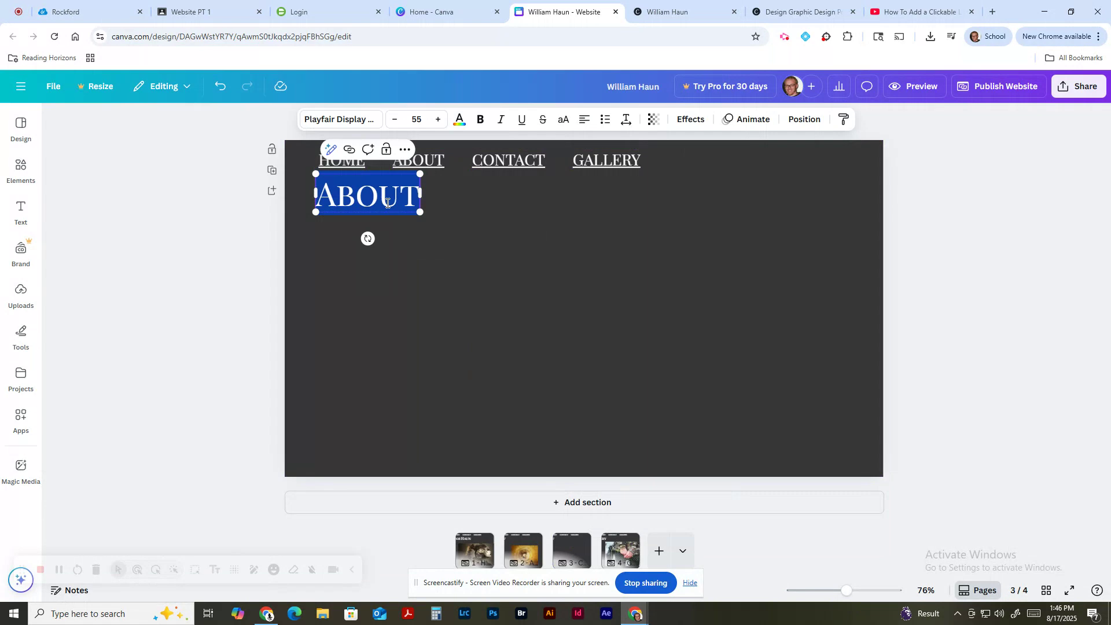
type("CONTACT")
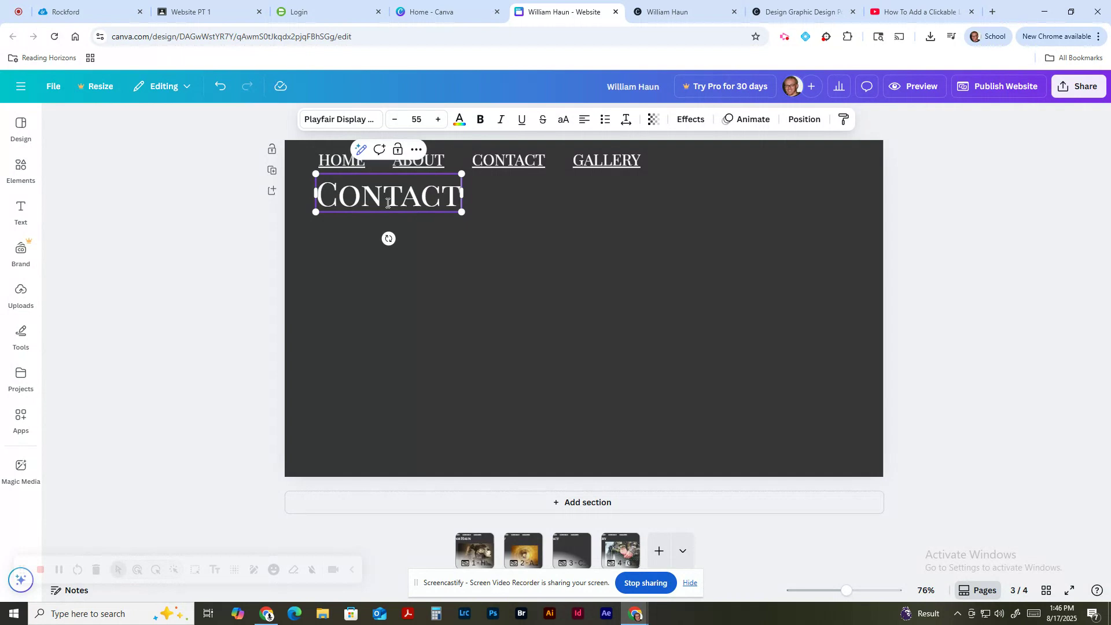
left_click(508, 346)
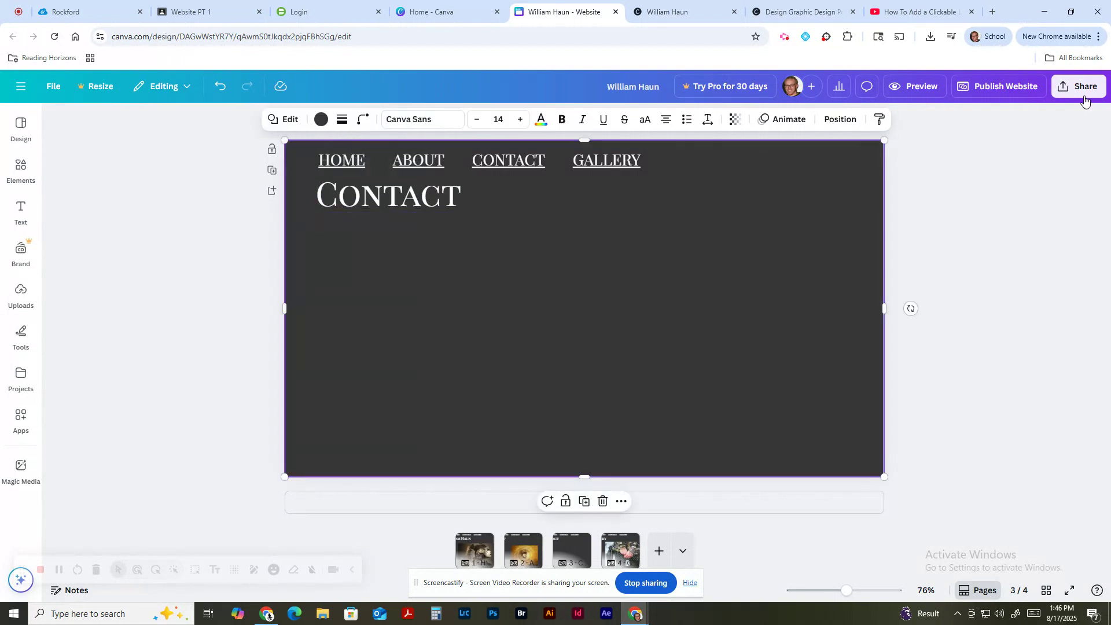
Step: Republish the website with the rebuilt Contact page and view the live site
left_click(1005, 88)
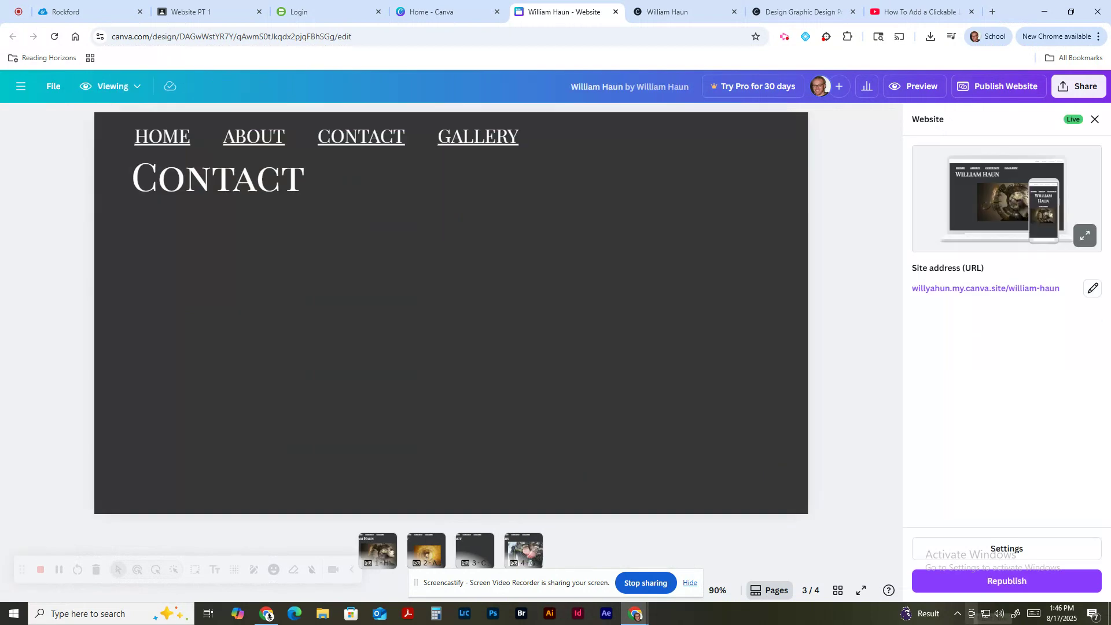
left_click(1016, 580)
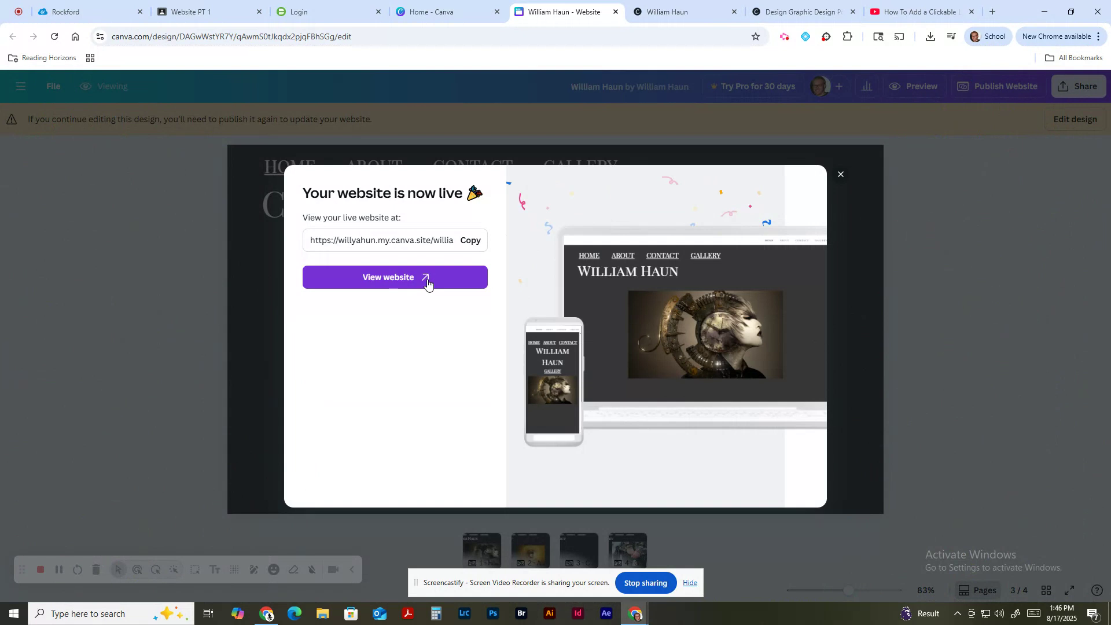
left_click(427, 281)
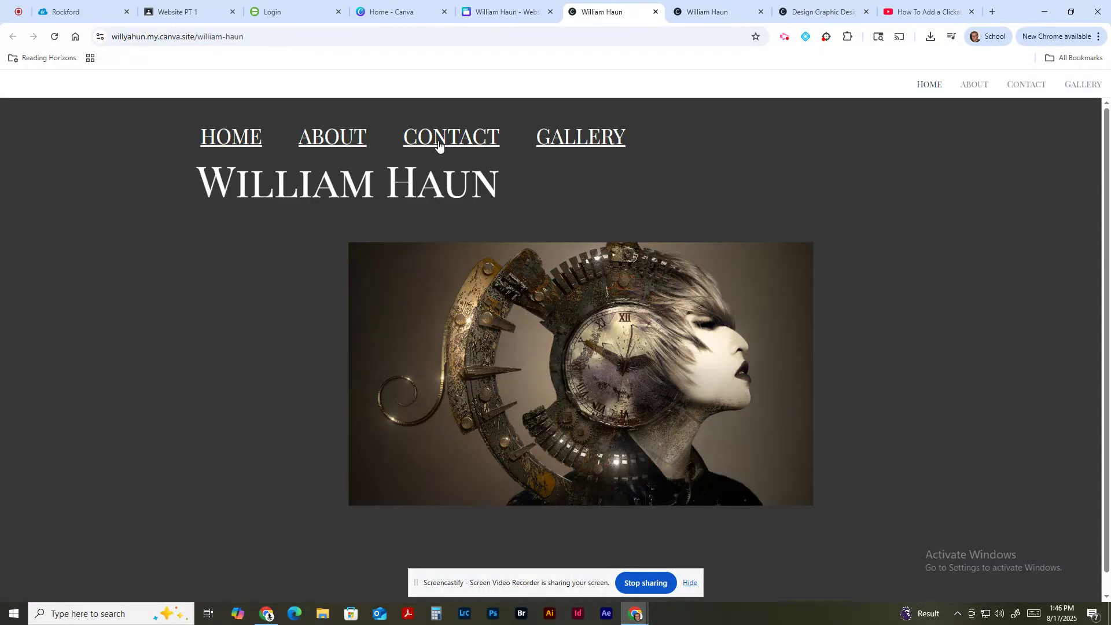
Step: Check the live site's CONTACT, GALLERY and ABOUT links jump to their sections
left_click(438, 141)
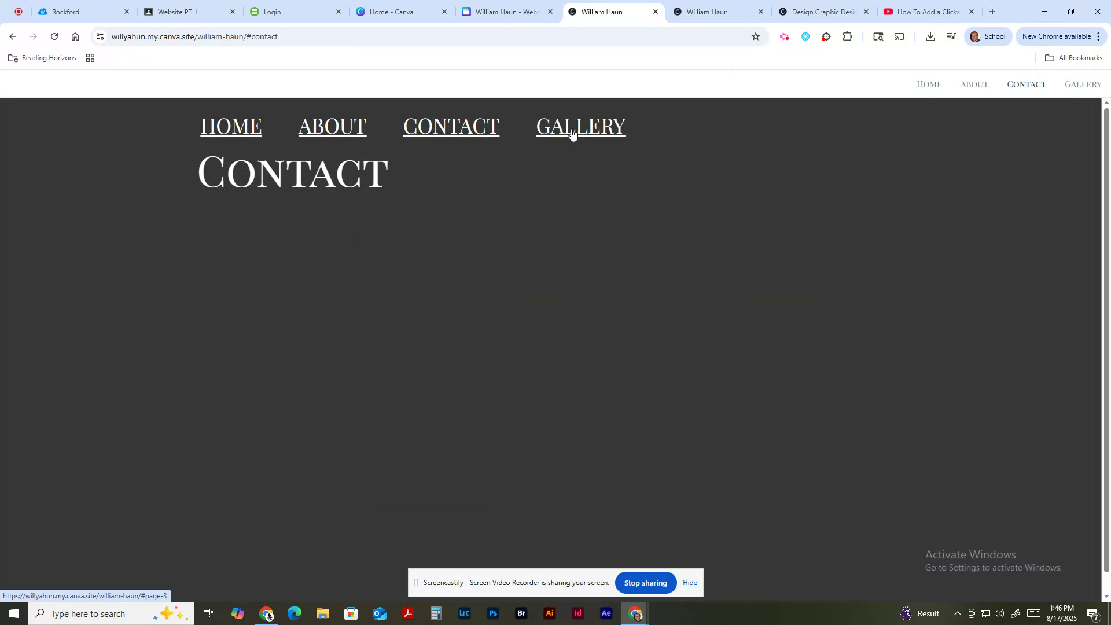
left_click(571, 132)
left_click(449, 142)
left_click(342, 126)
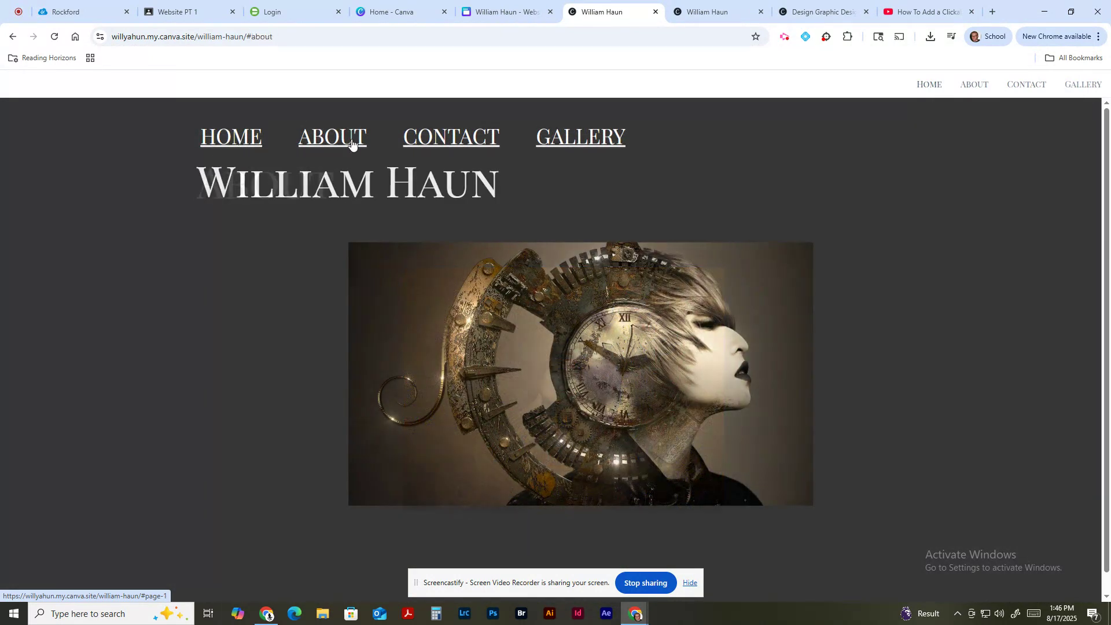
left_click(351, 142)
left_click(457, 144)
left_click(604, 134)
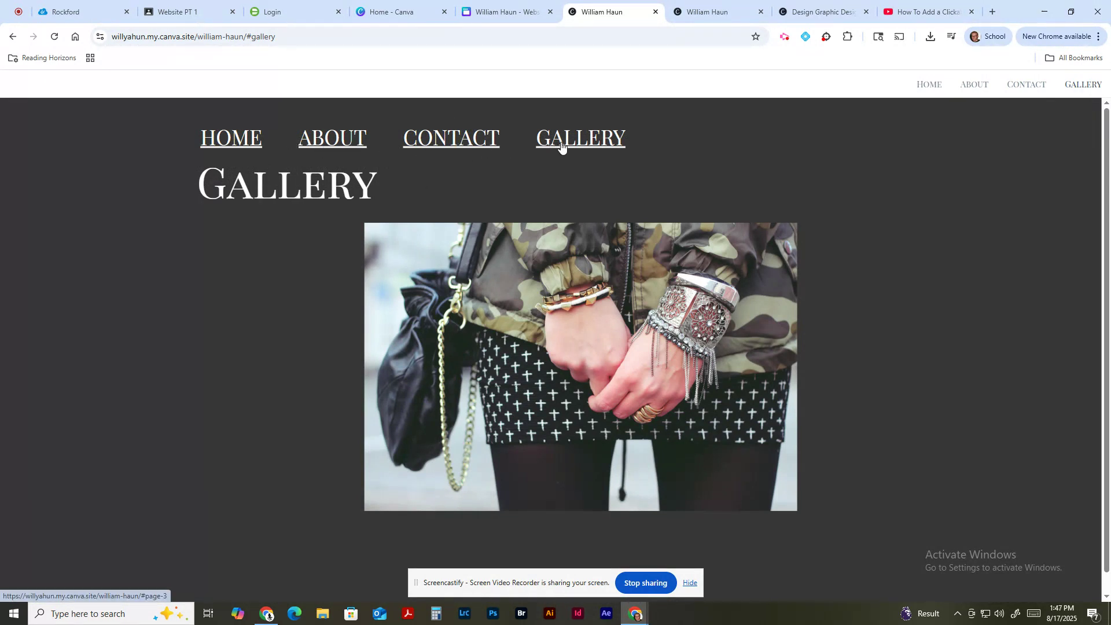
Step: Cycle through CONTACT, ABOUT, HOME and back, ending on the Gallery section
left_click(430, 142)
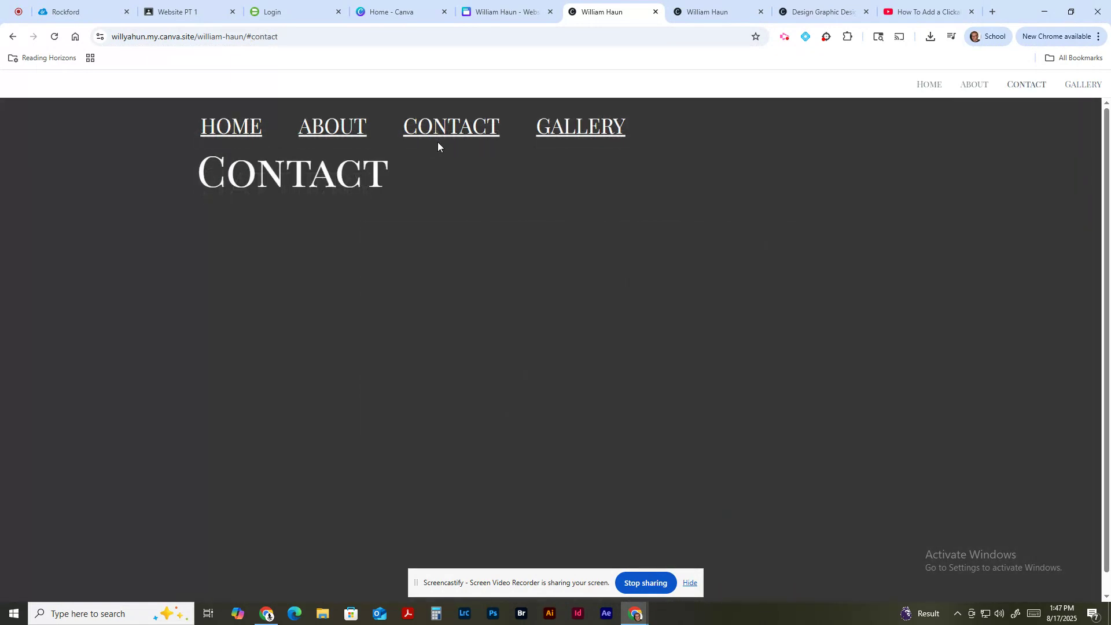
left_click(349, 130)
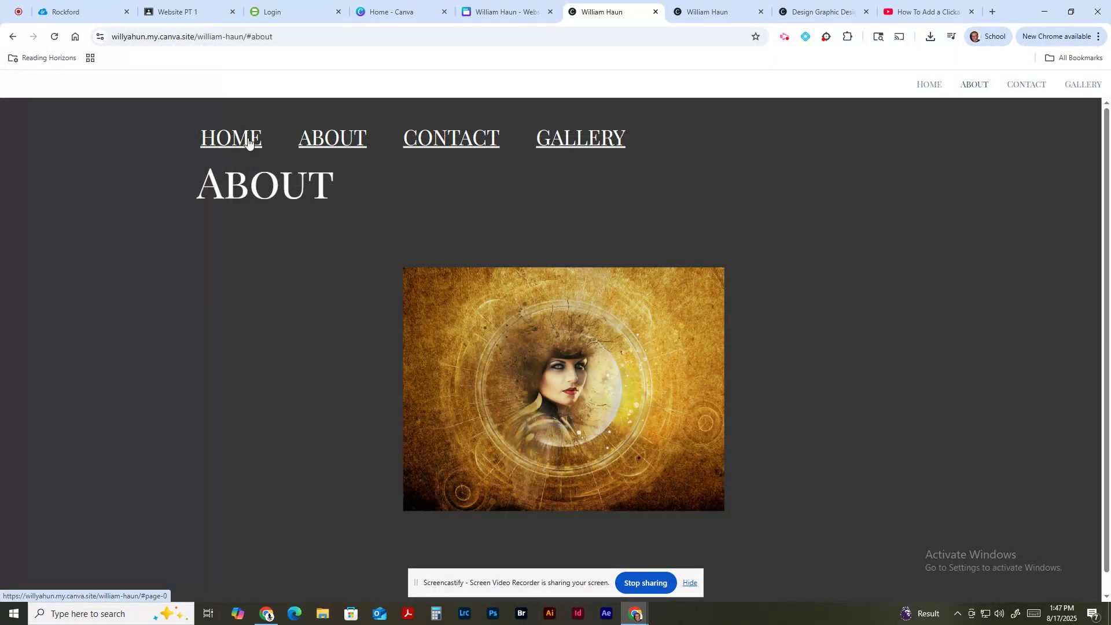
left_click(248, 142)
left_click(322, 145)
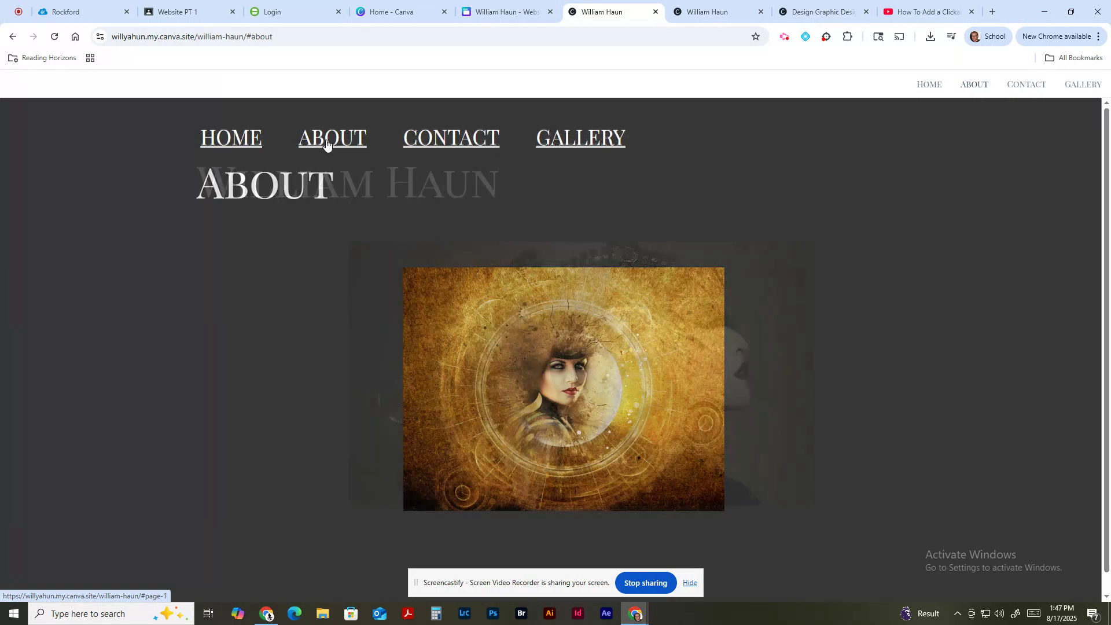
left_click(446, 141)
left_click(567, 137)
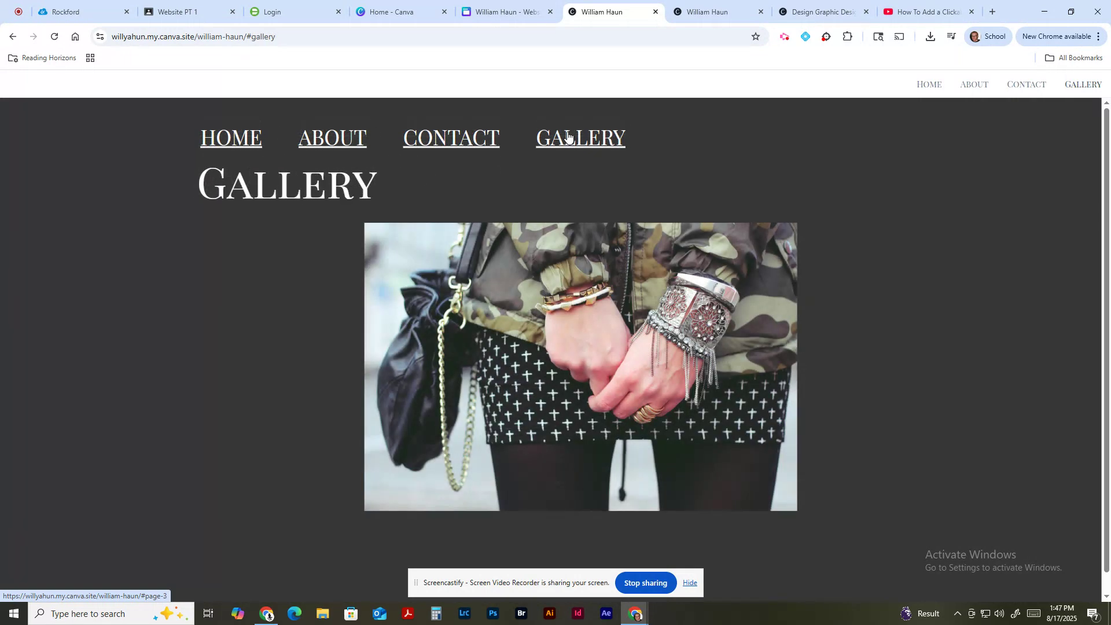